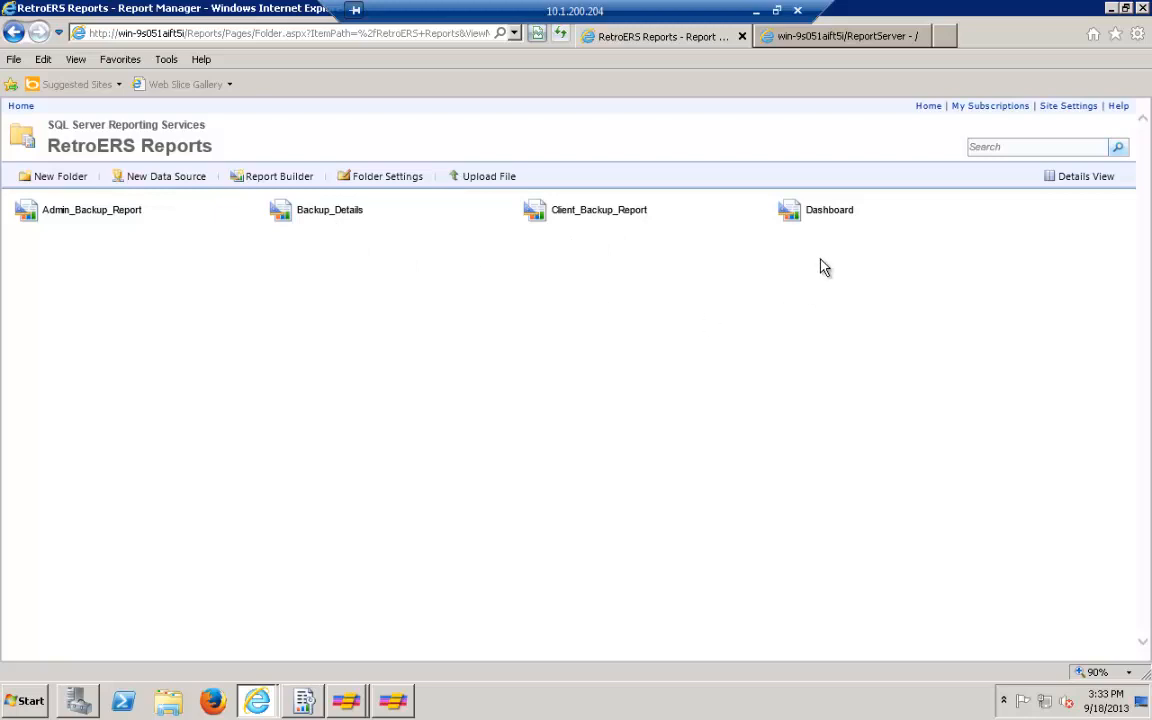
- Open the Dashboard report and highlight COxyz-DB in the Unassigned Backup Sets list
click(793, 216)
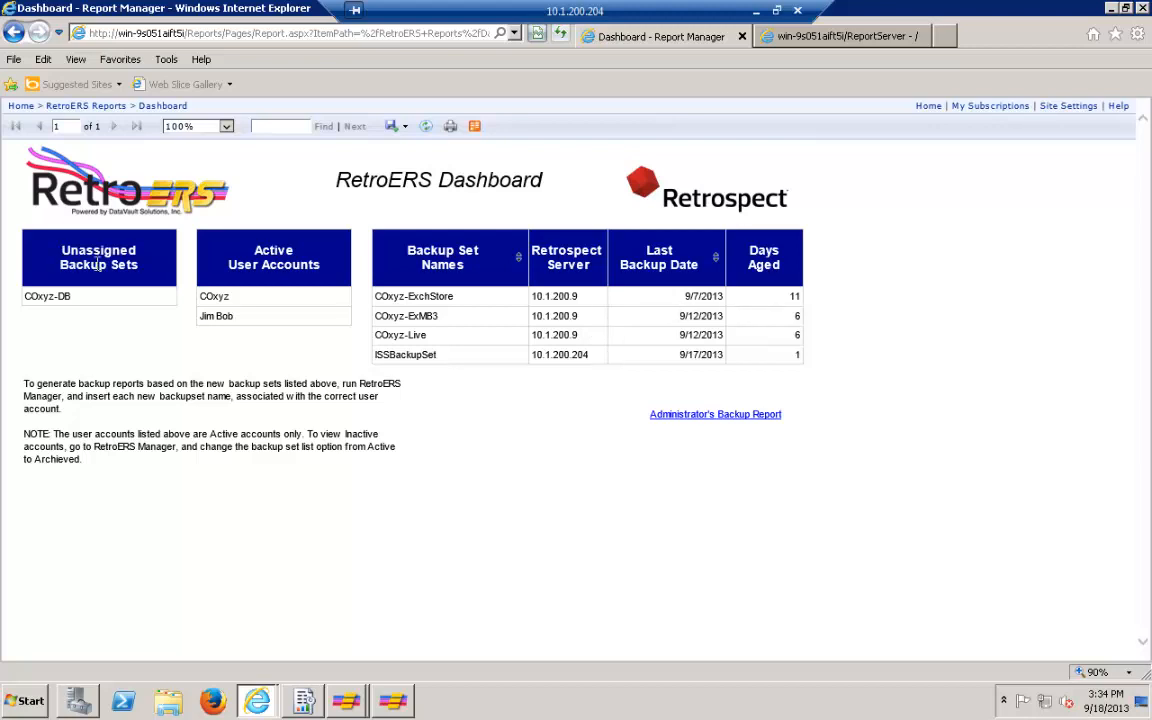
double_click(66, 297)
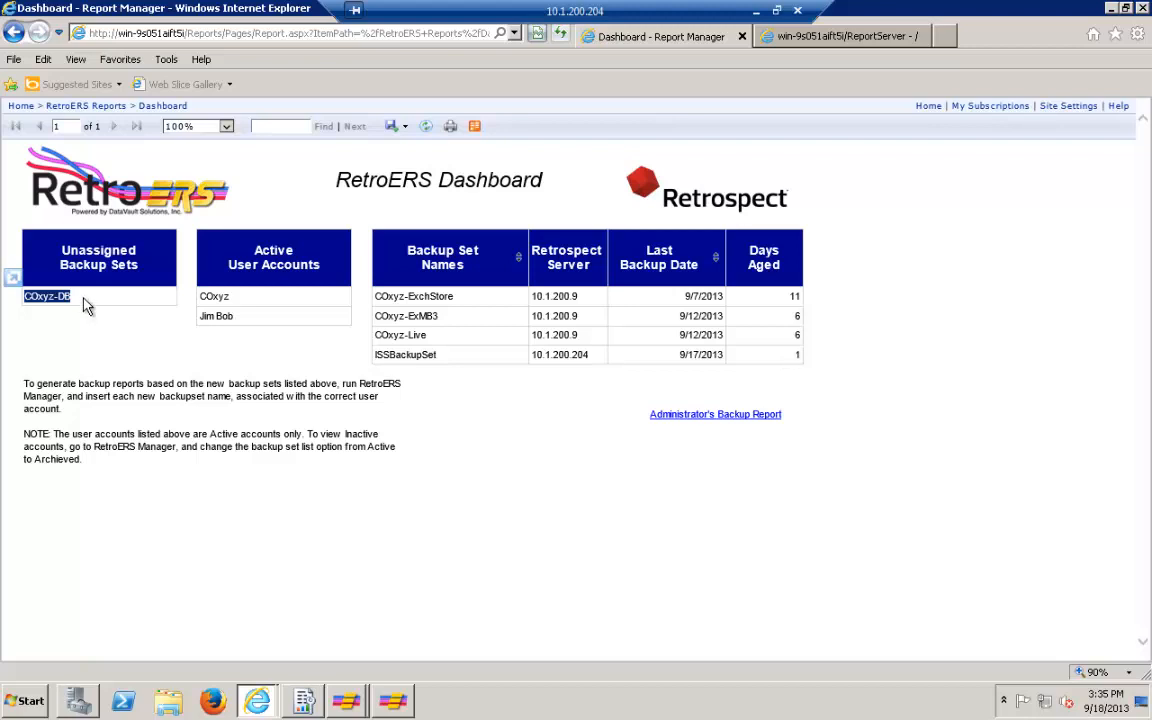
- Switch to ERS Manager and add an association between the Administrator user account and the COxyz-DB backup set
click(393, 702)
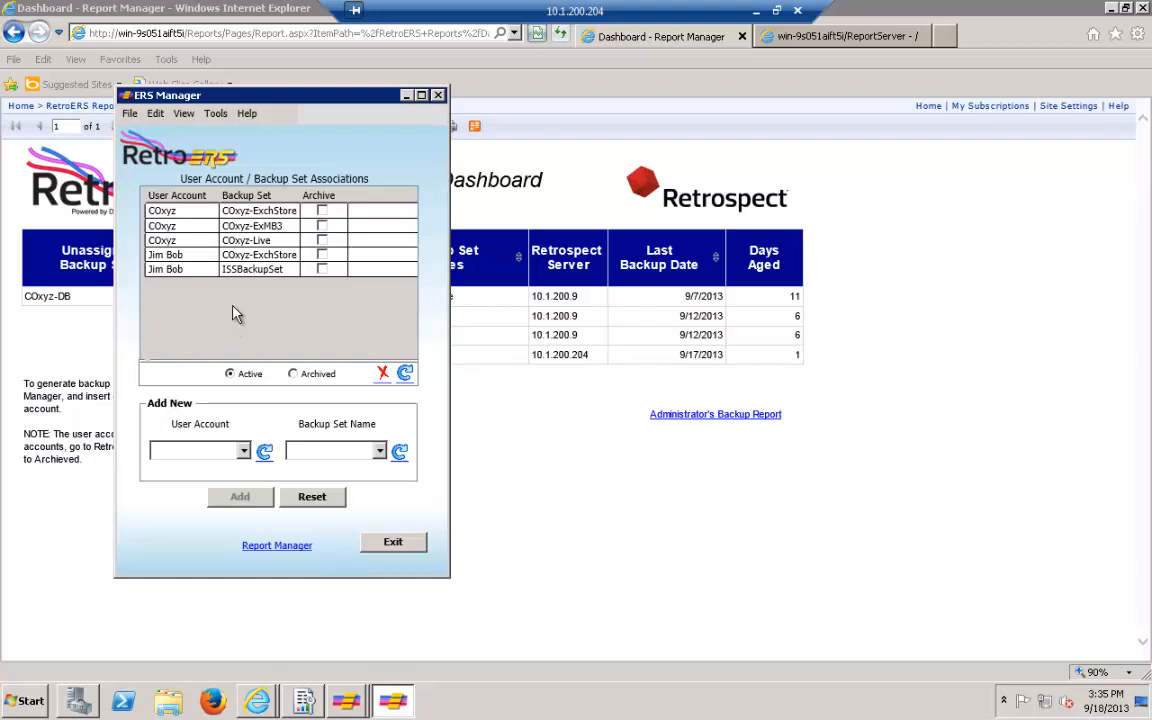
key(Tab)
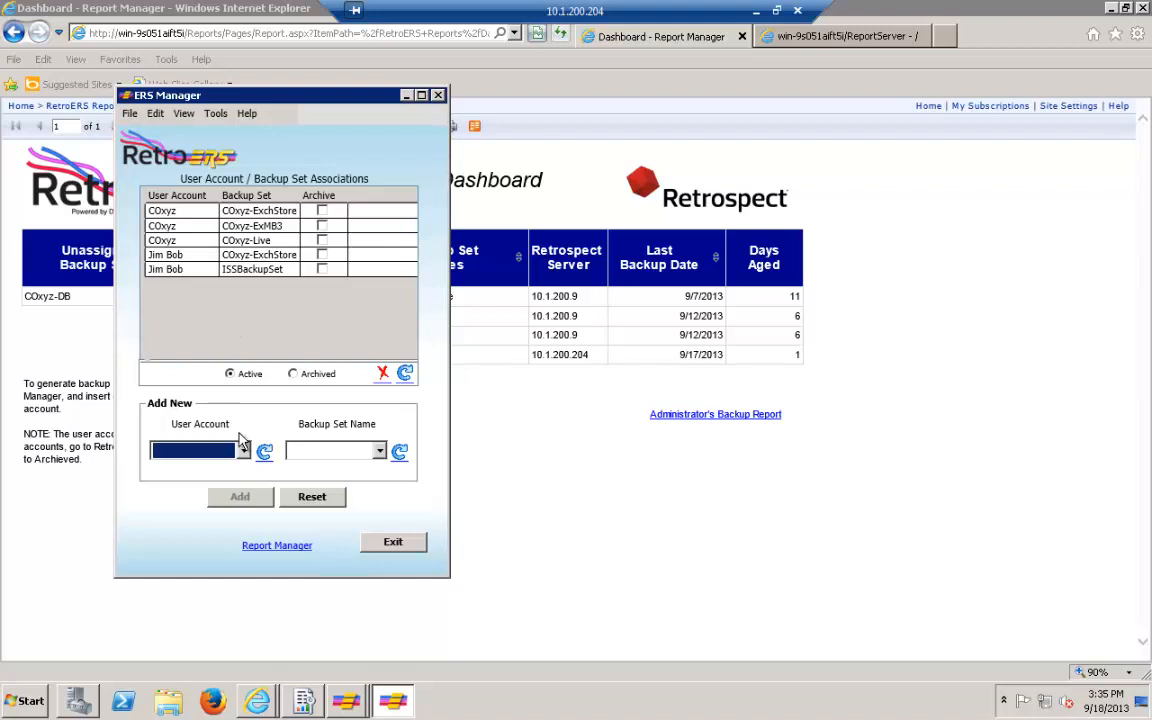
click(243, 451)
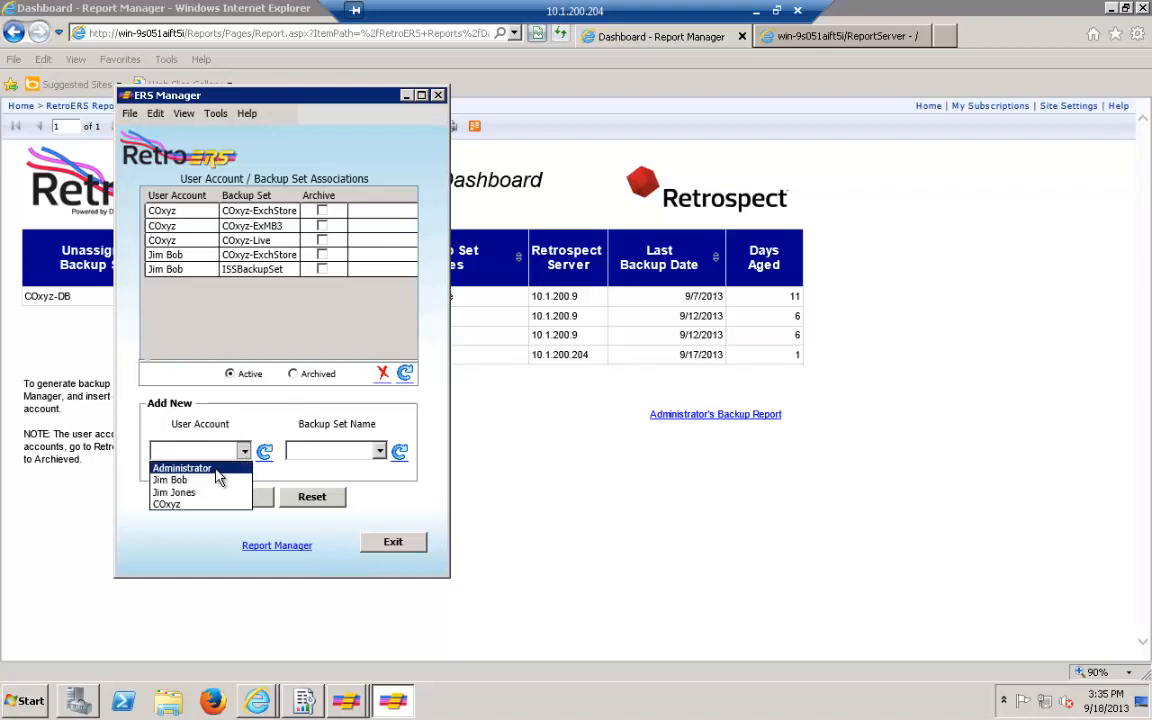
click(218, 469)
click(345, 452)
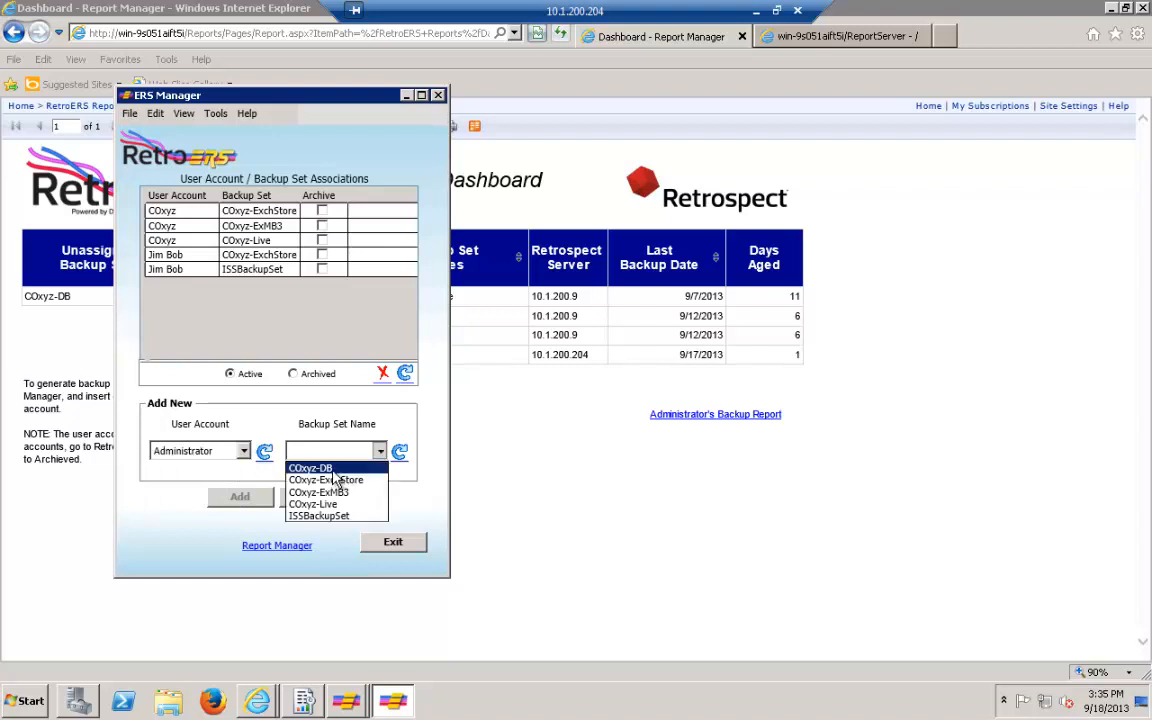
click(333, 470)
click(245, 498)
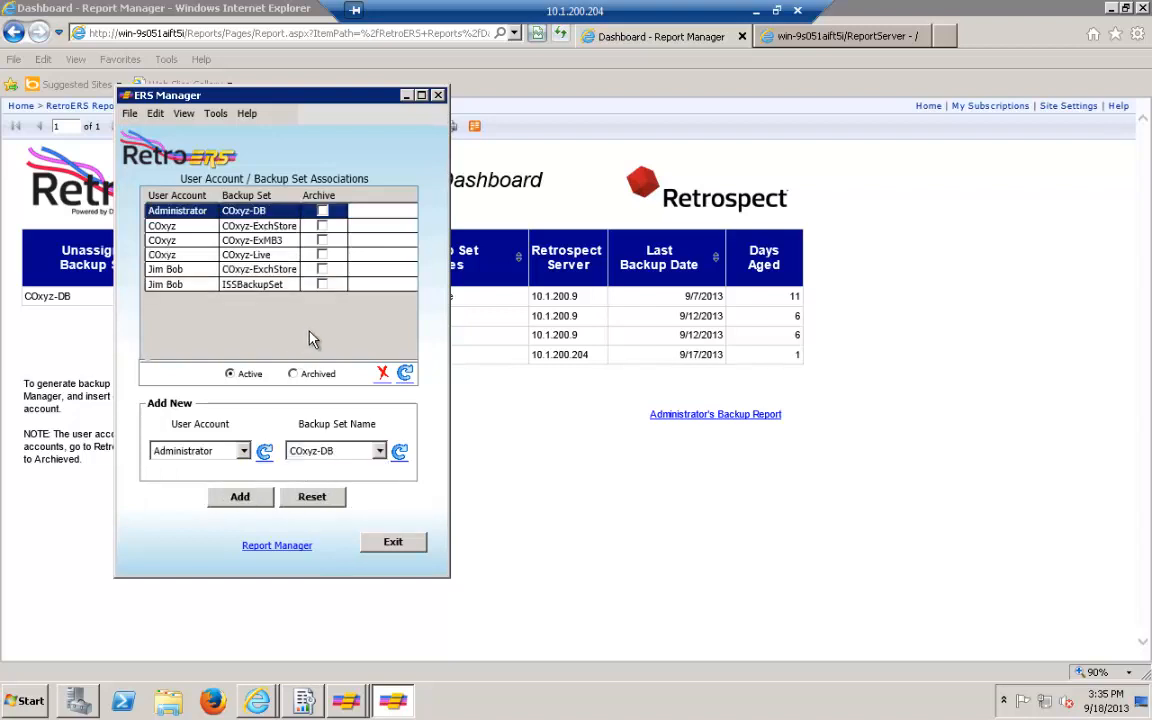
- Return to Report Manager, refresh the Dashboard report and check the entries for Administrator and COxyz-DB
click(540, 168)
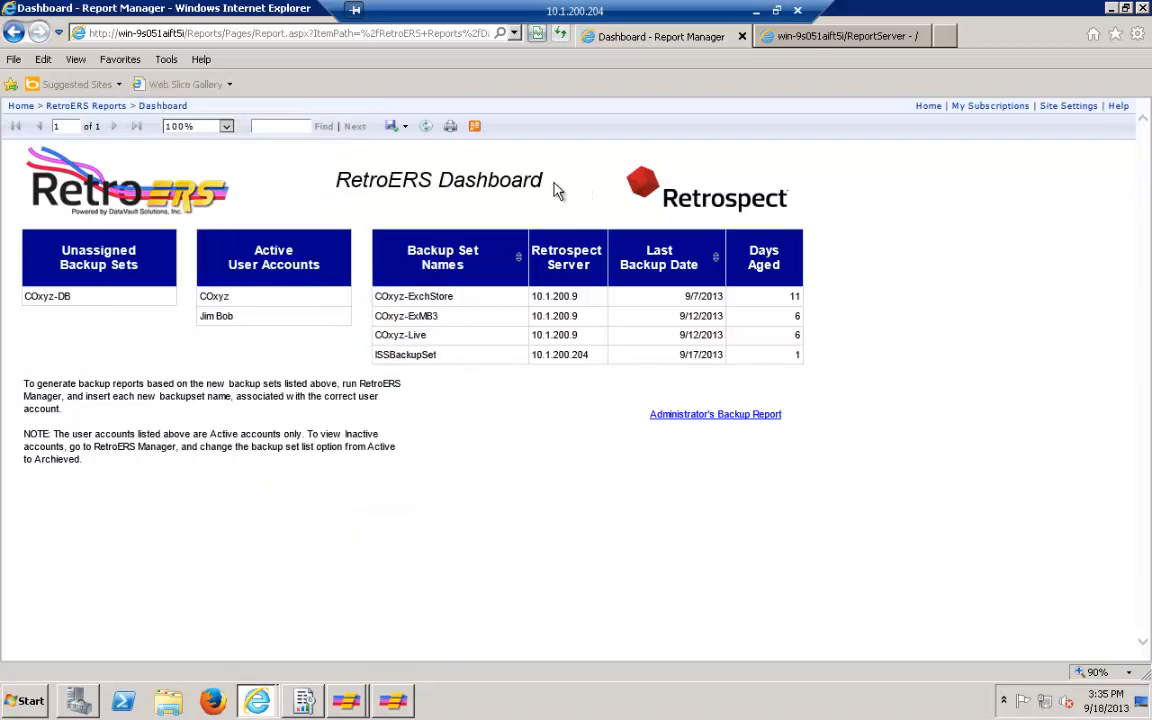
click(426, 128)
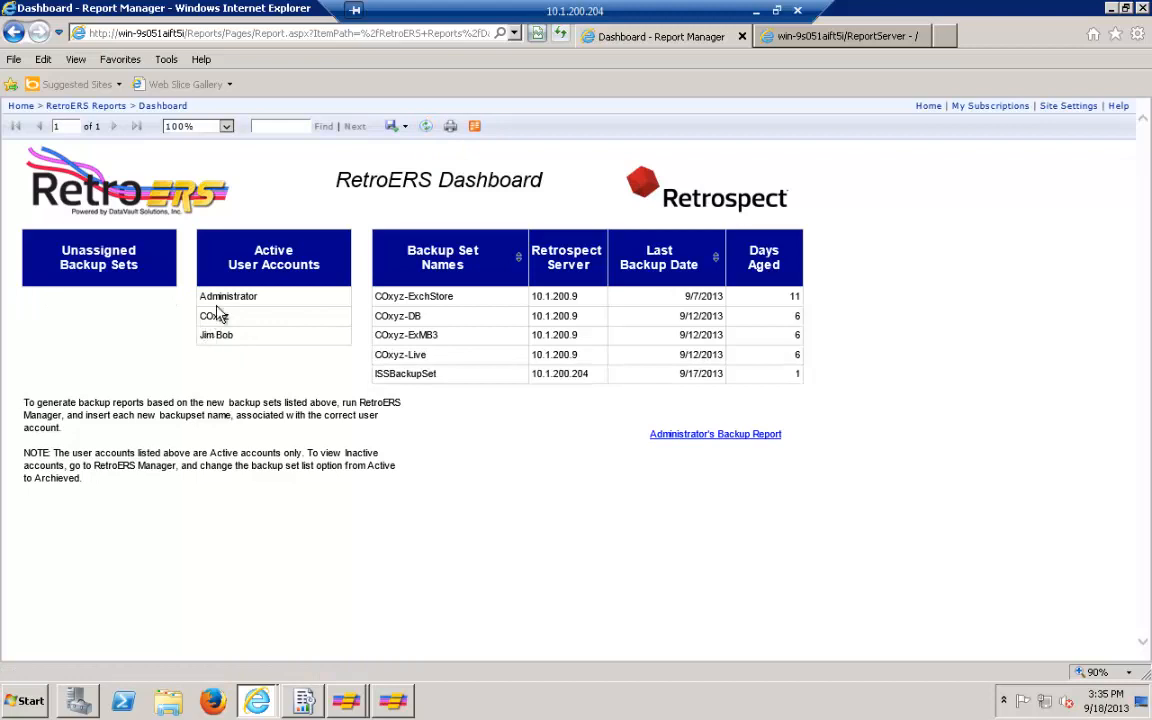
drag(256, 297, 199, 297)
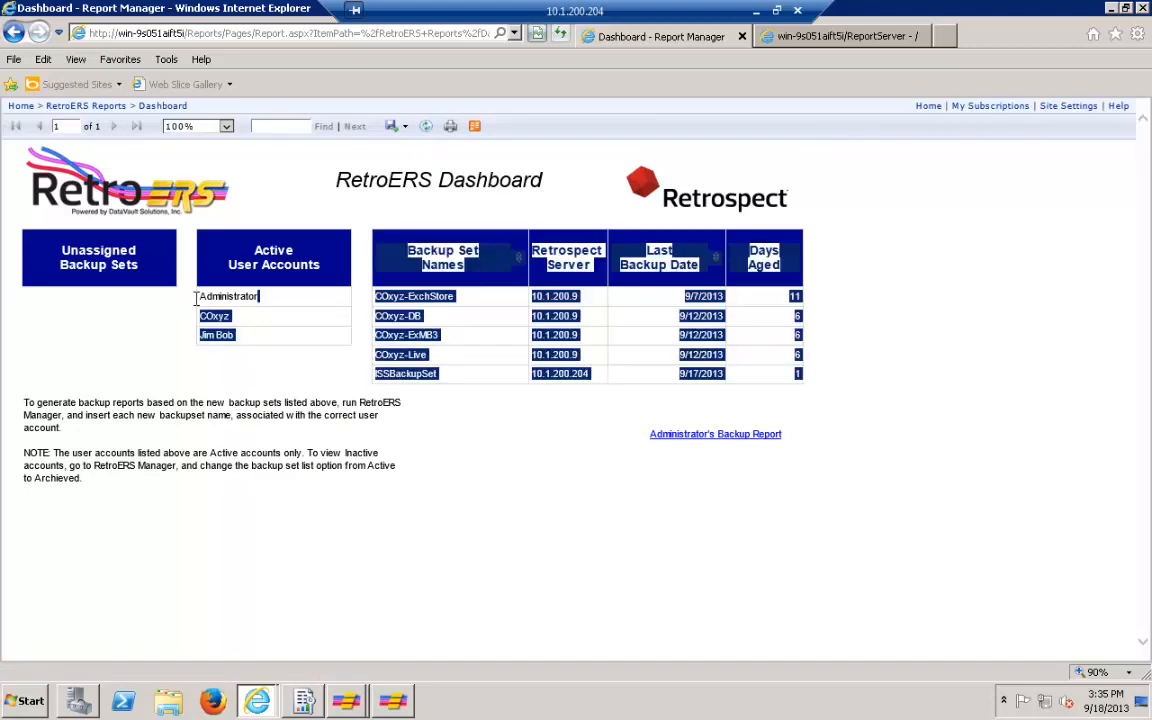
click(285, 303)
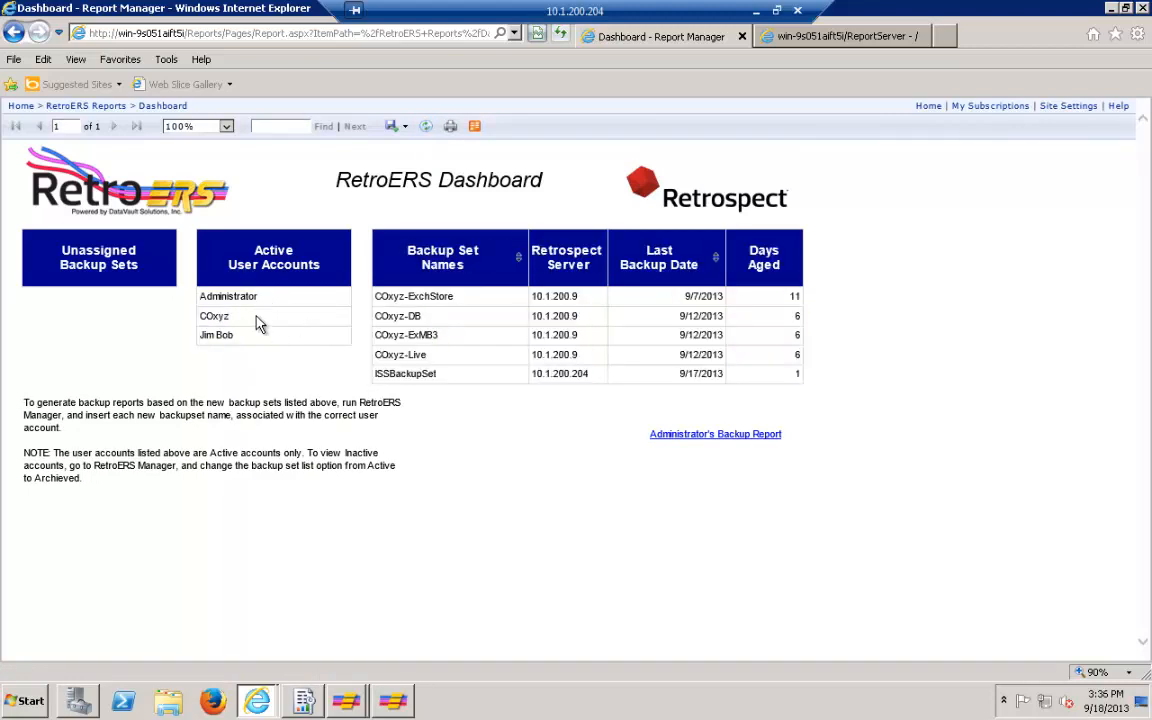
drag(440, 322, 381, 325)
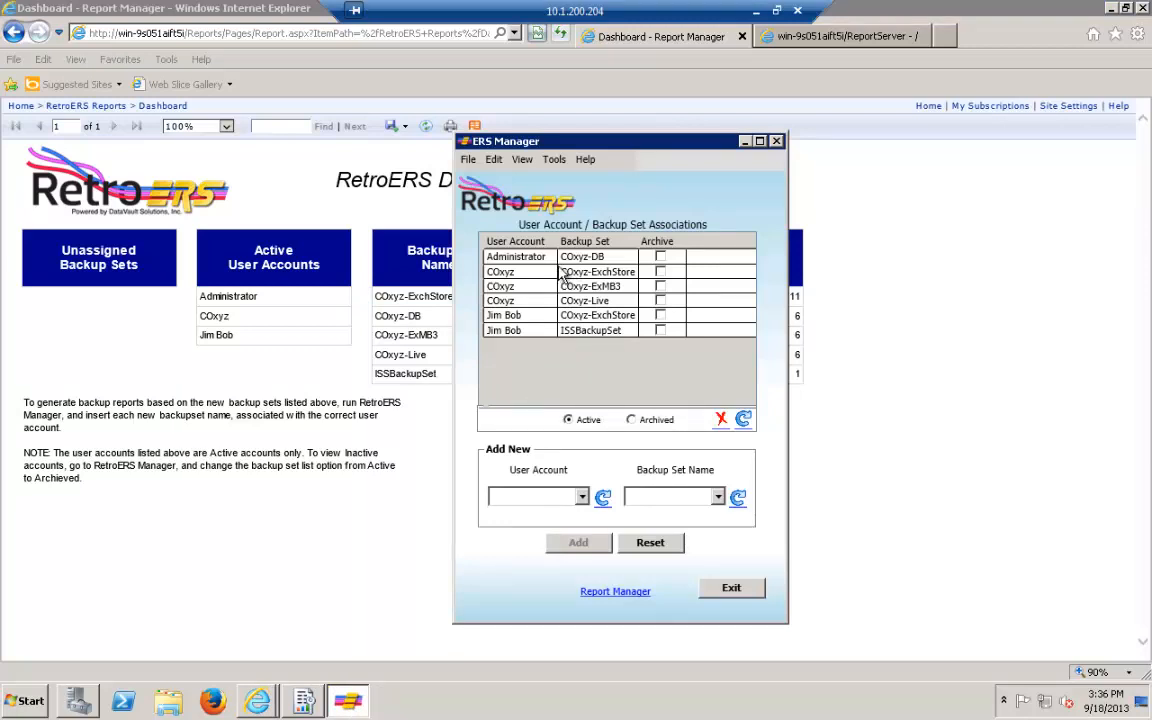
- Archive the Administrator / COxyz-DB association in ERS Manager and refresh the Dashboard report in Report Manager
drag(611, 146, 783, 152)
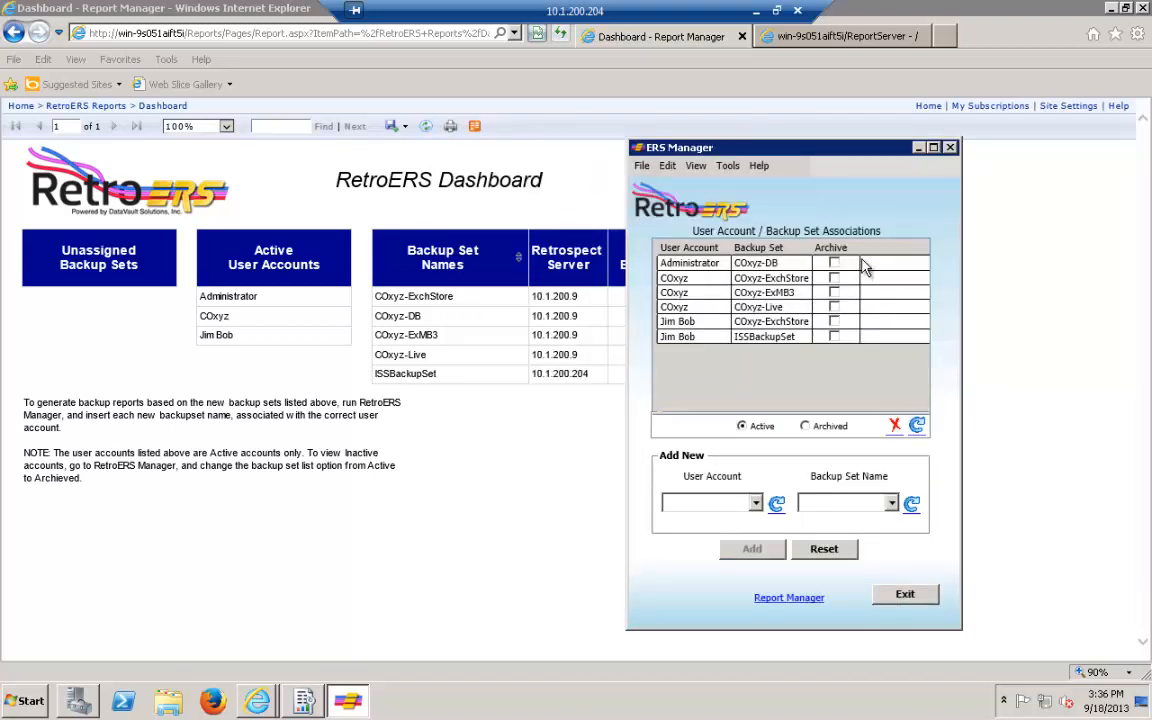
click(836, 265)
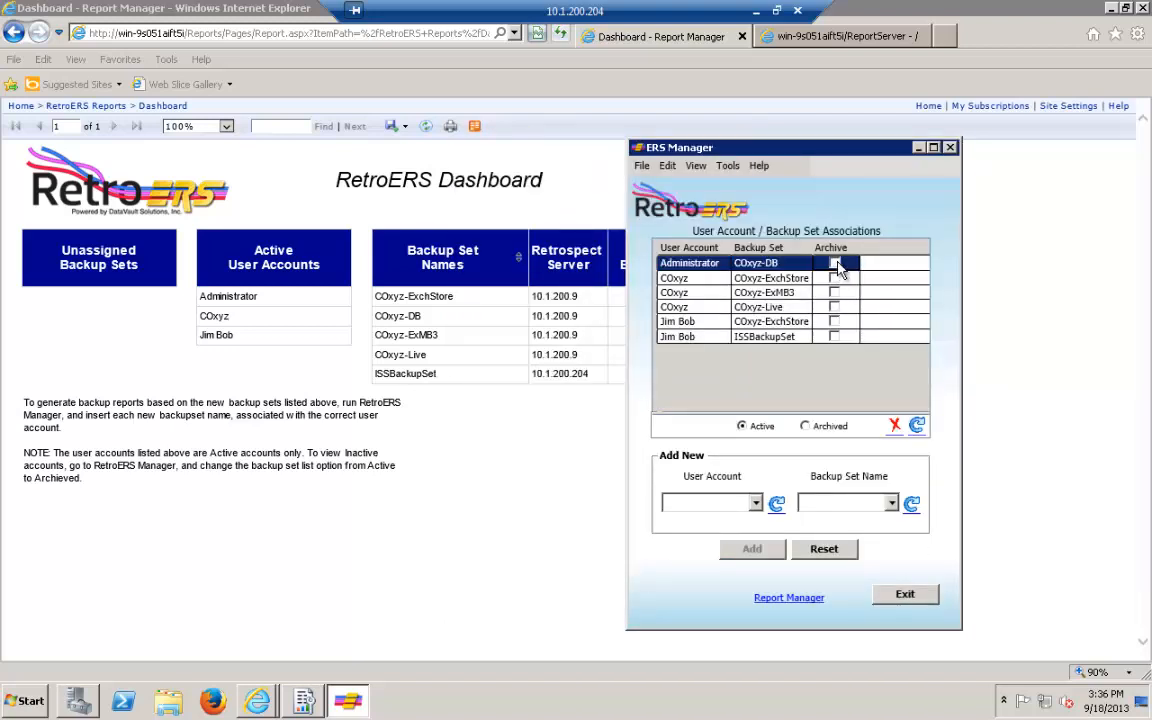
click(835, 264)
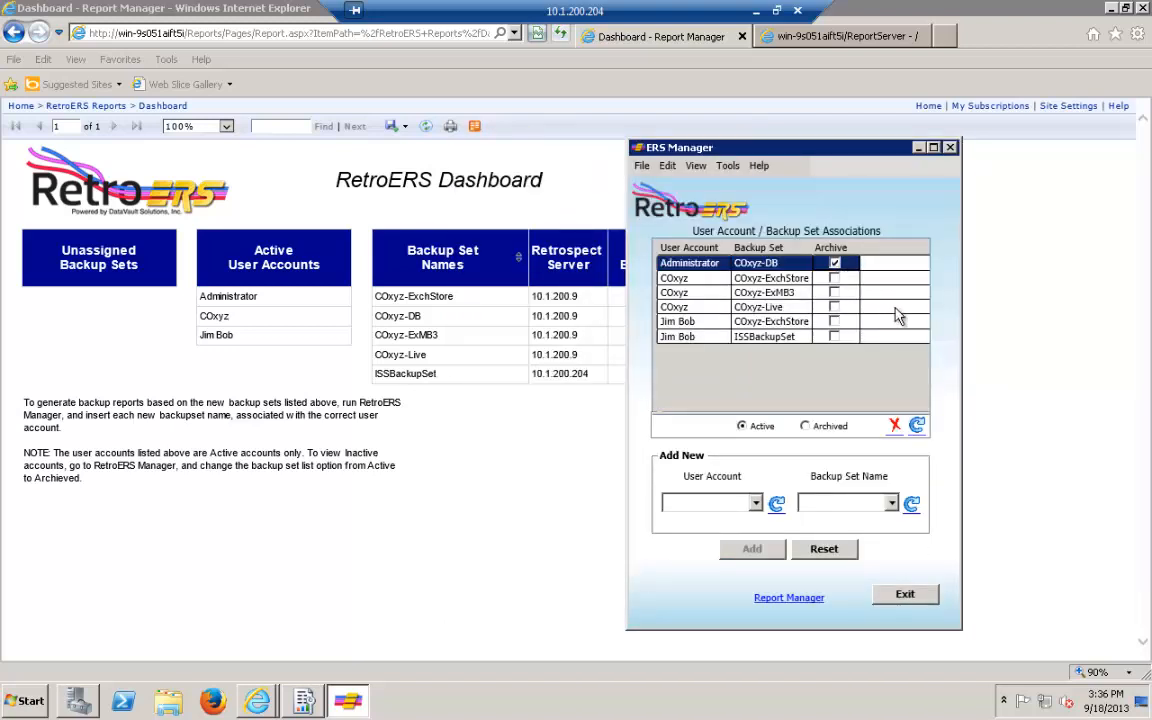
click(917, 425)
click(522, 411)
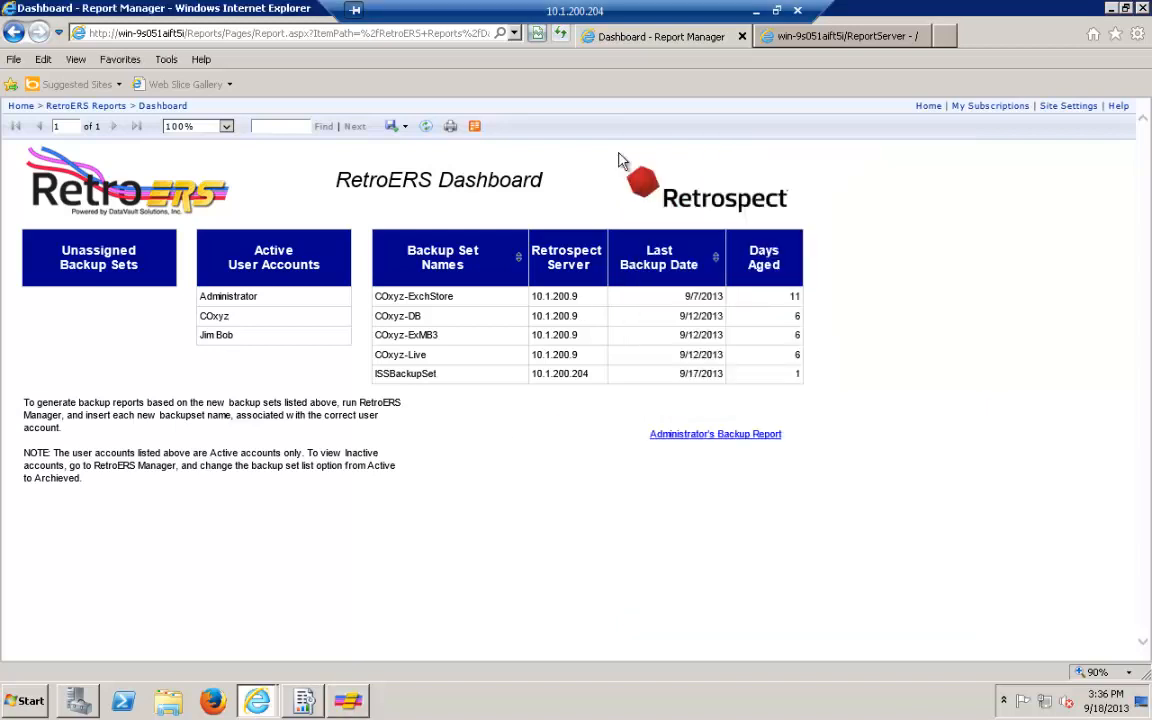
click(425, 128)
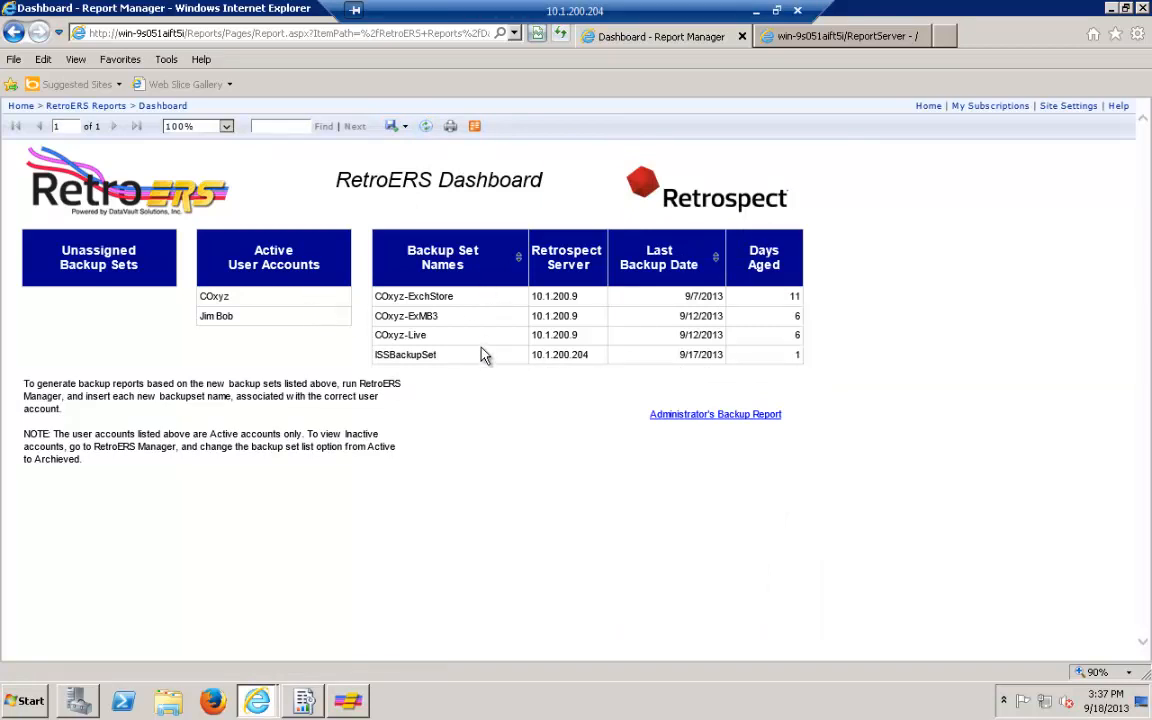
- Restore the archived Administrator / COxyz-DB association in ERS Manager and return to the list of active associations
click(348, 700)
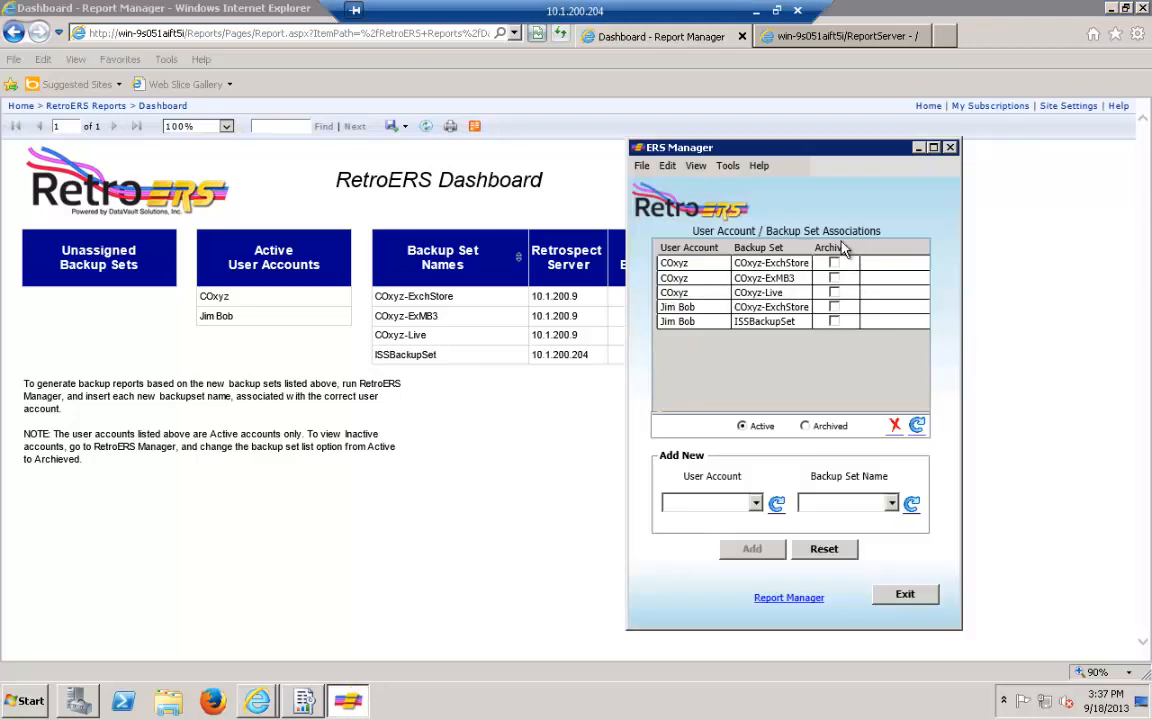
click(807, 428)
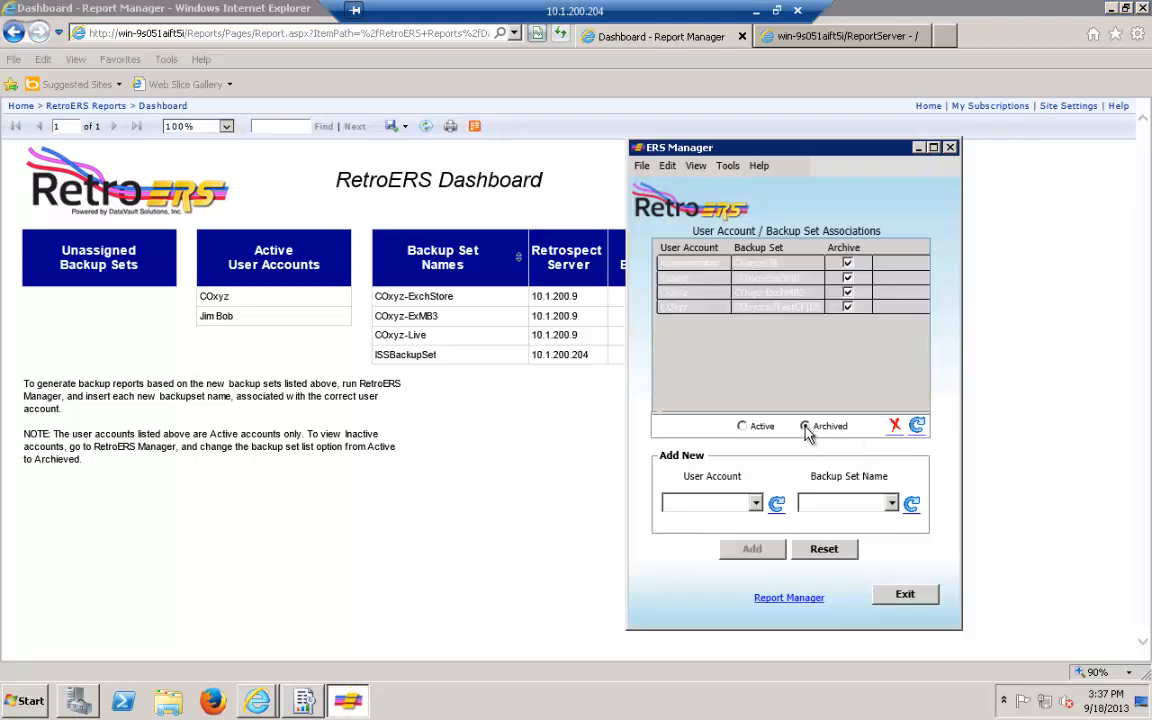
click(847, 265)
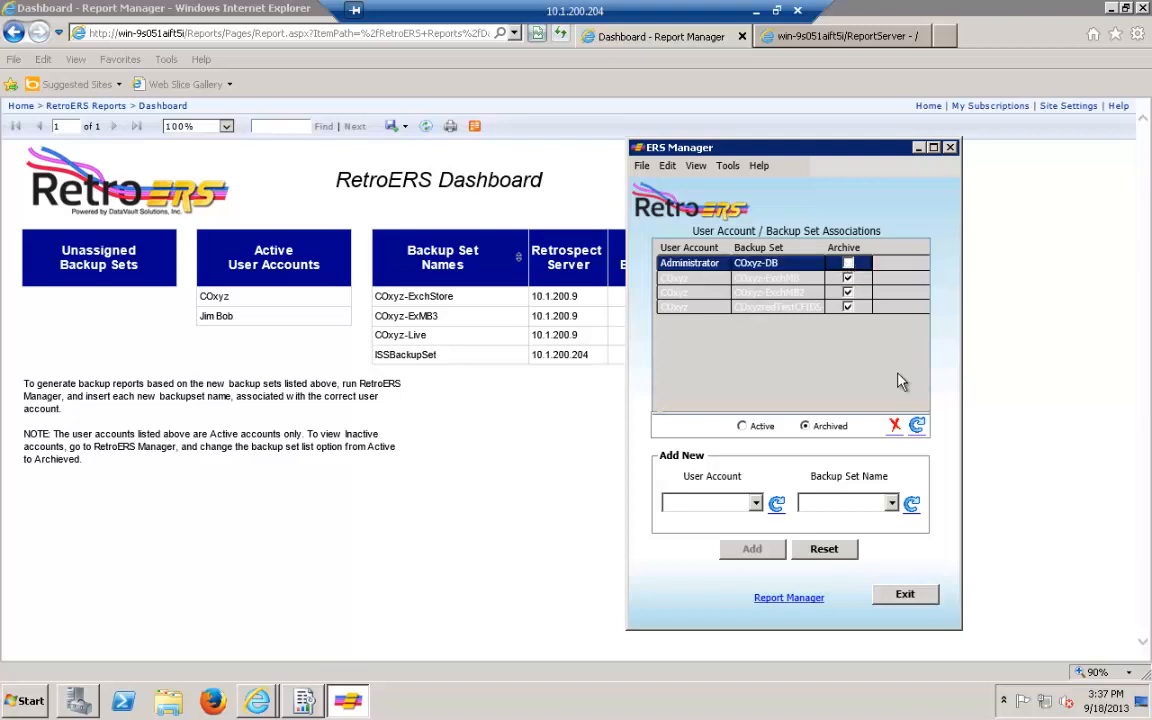
click(917, 427)
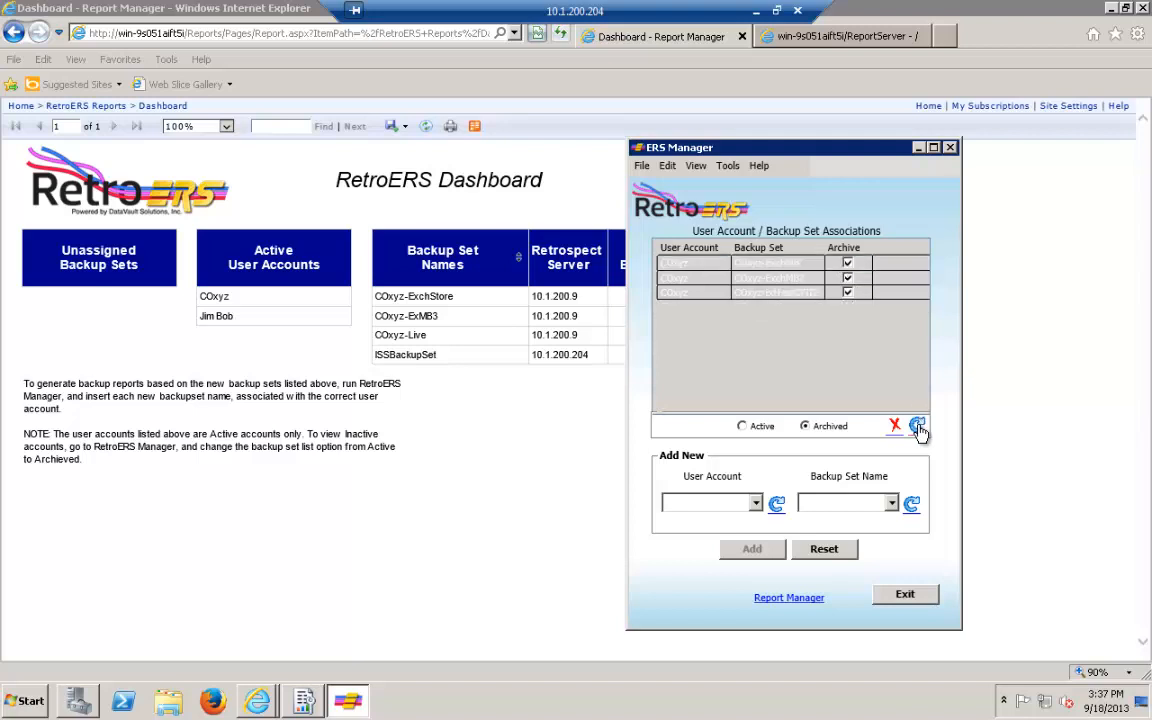
click(745, 432)
- Refresh the Dashboard report in Report Manager and check the Days Aged value of ISSBackupSet
click(514, 398)
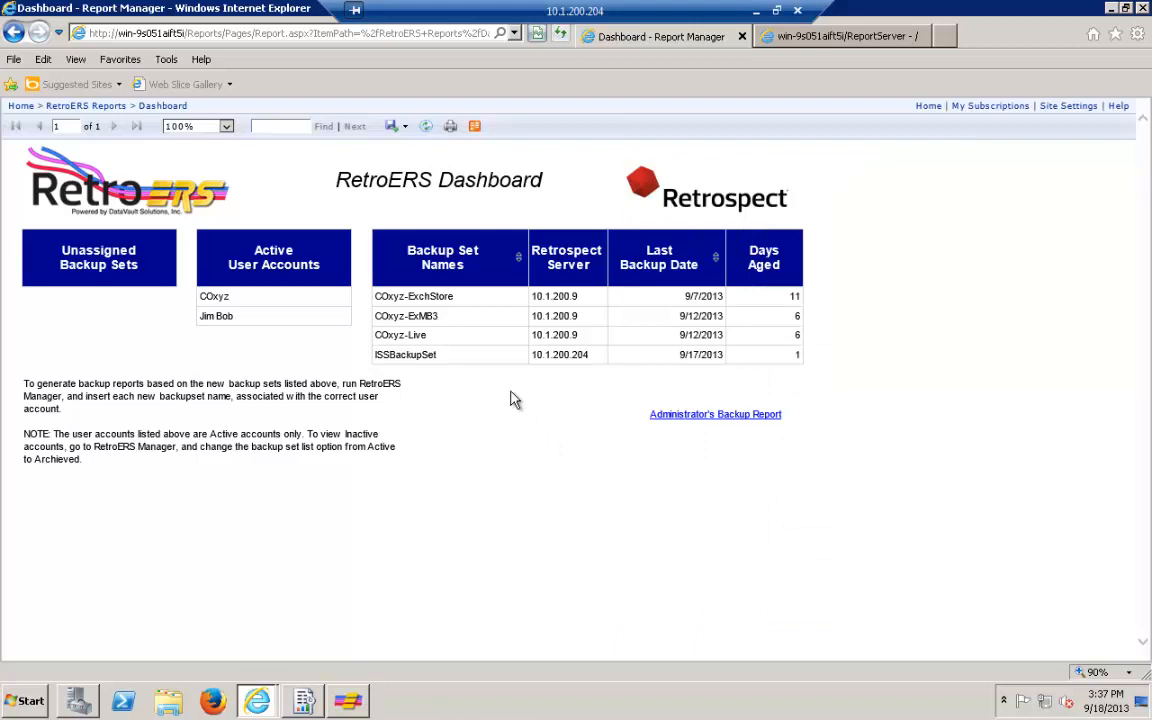
click(425, 130)
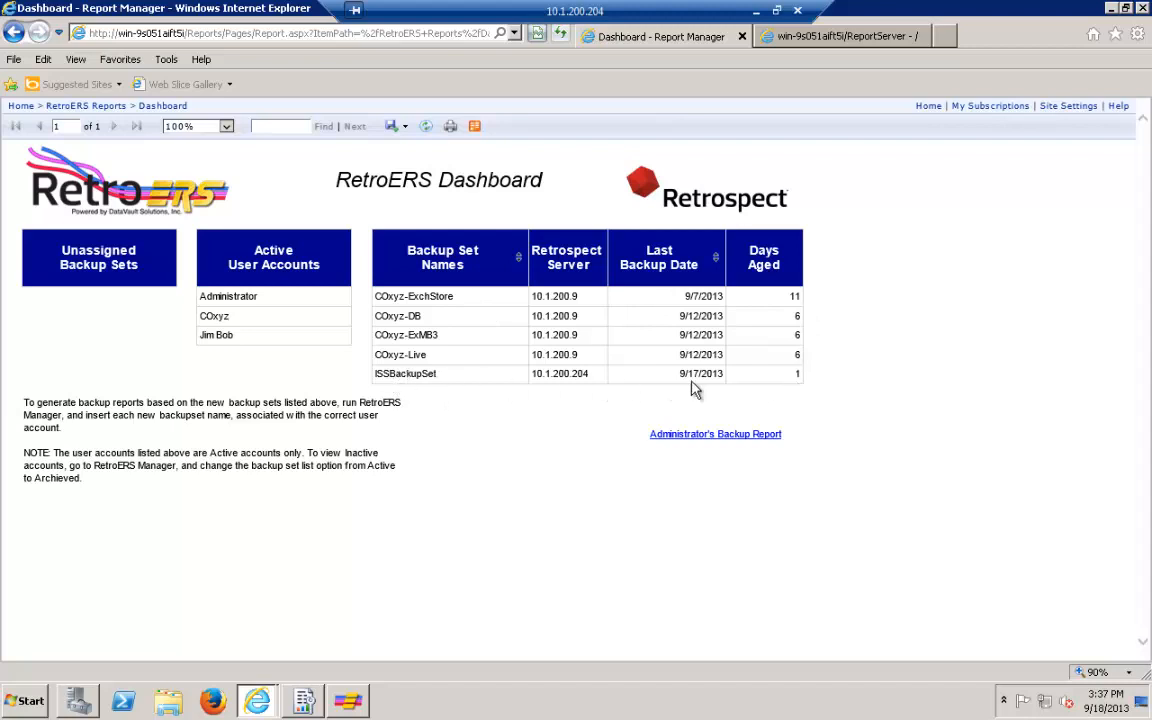
drag(788, 375, 800, 374)
click(773, 385)
- Open Admin_Backup_Report from the RetroERS Reports folder and review the active account associations in ERS Manager
click(63, 108)
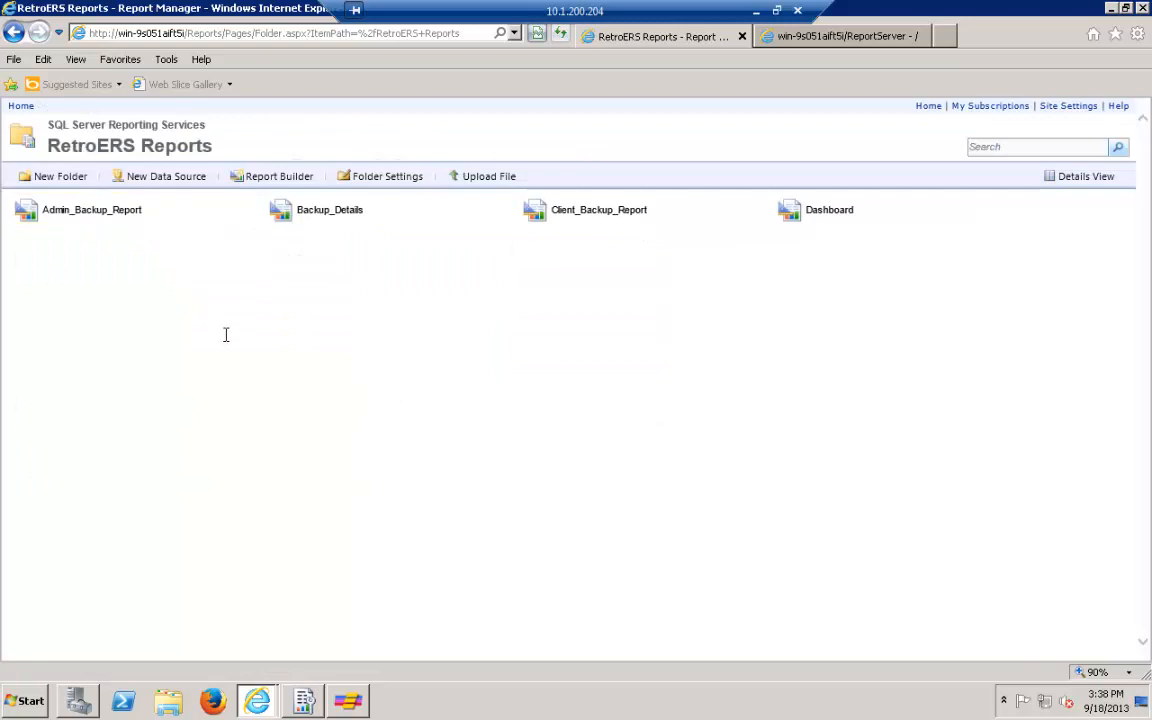
click(59, 212)
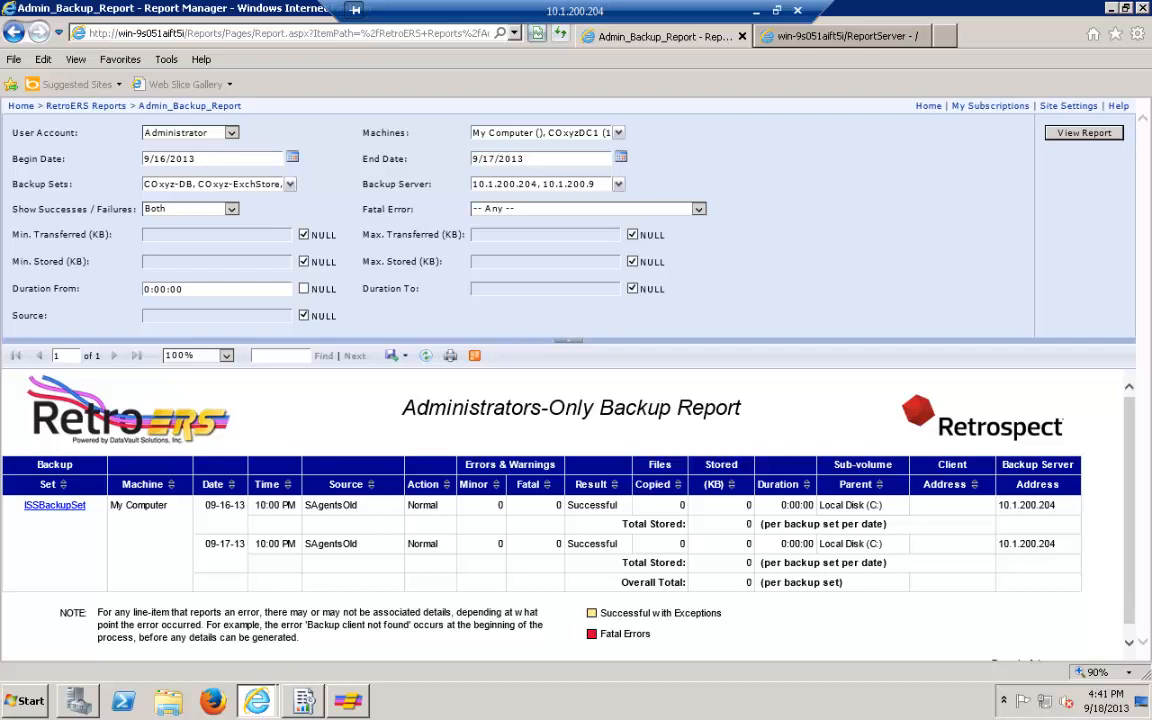
click(356, 692)
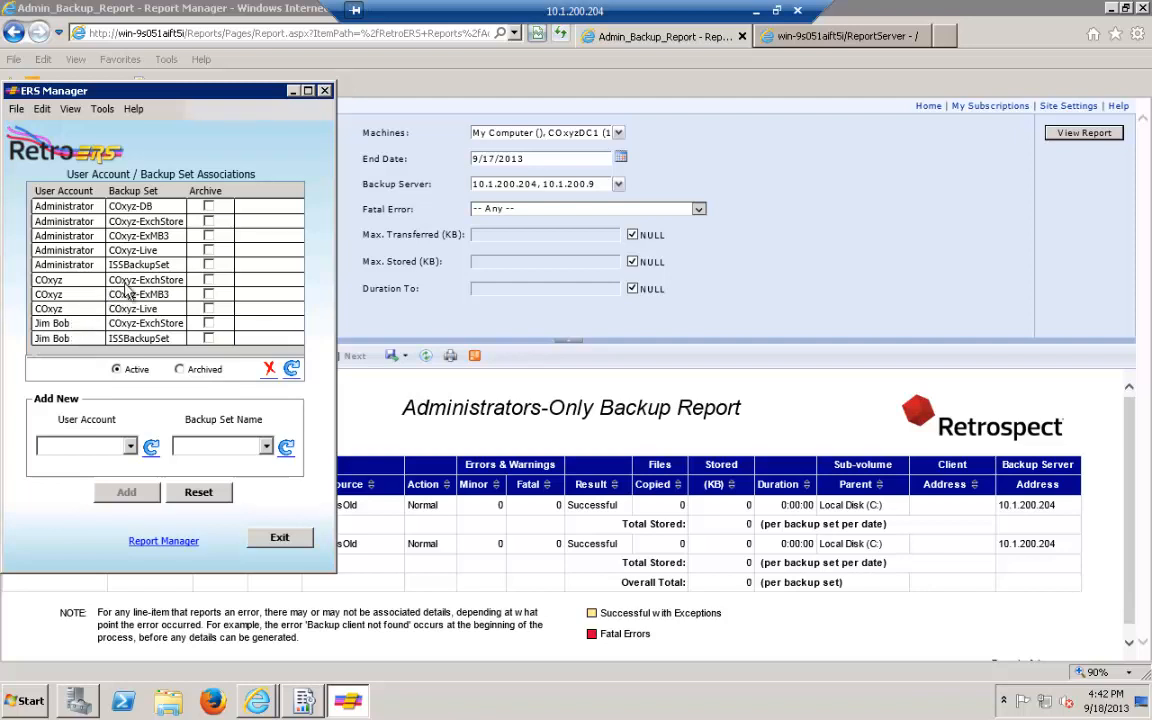
click(482, 83)
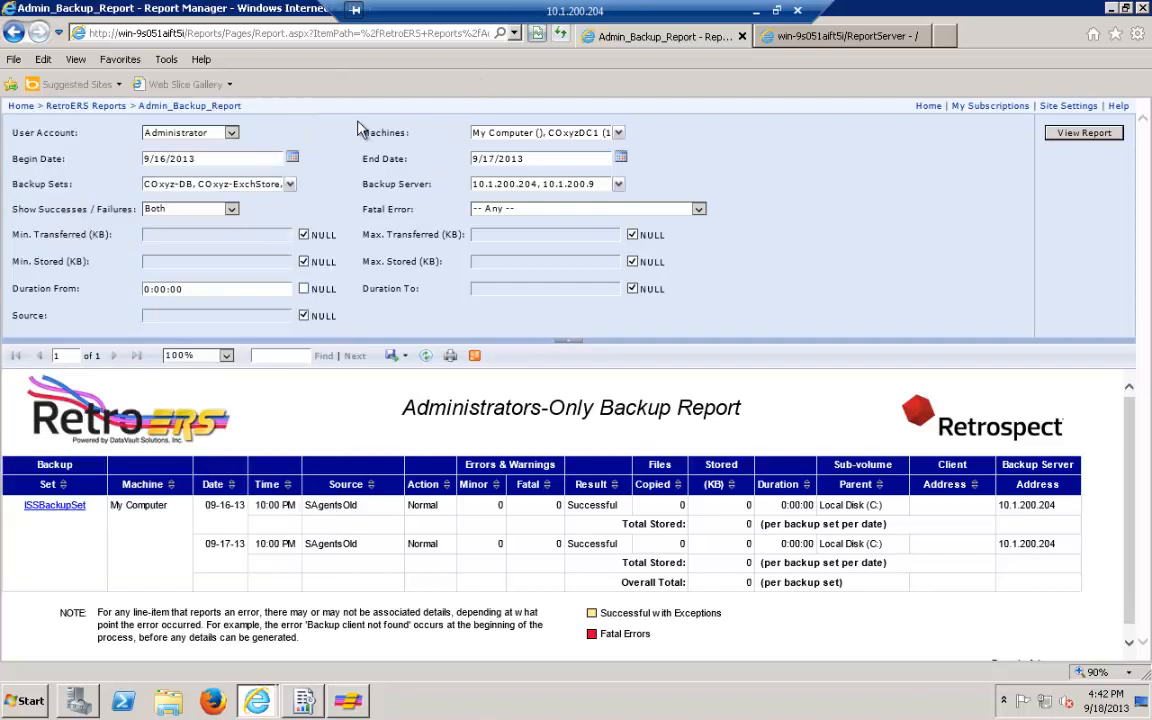
- Set the report's User Account to COxyz, followed by the last account in the list
click(233, 134)
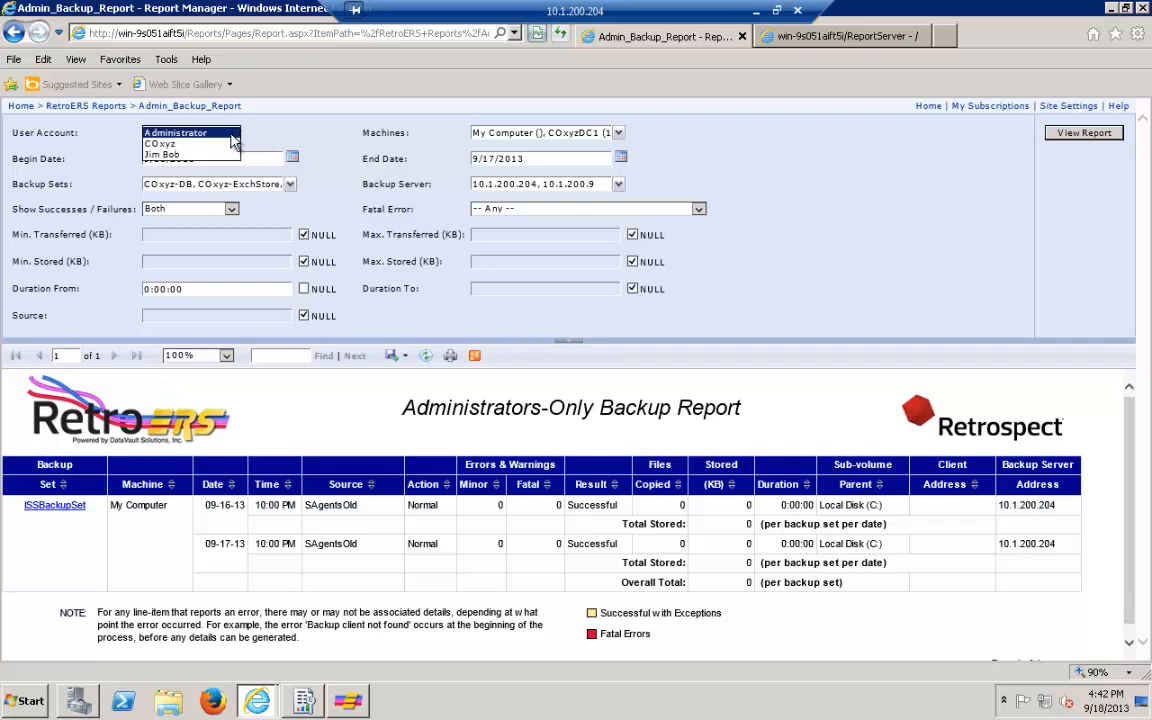
click(210, 145)
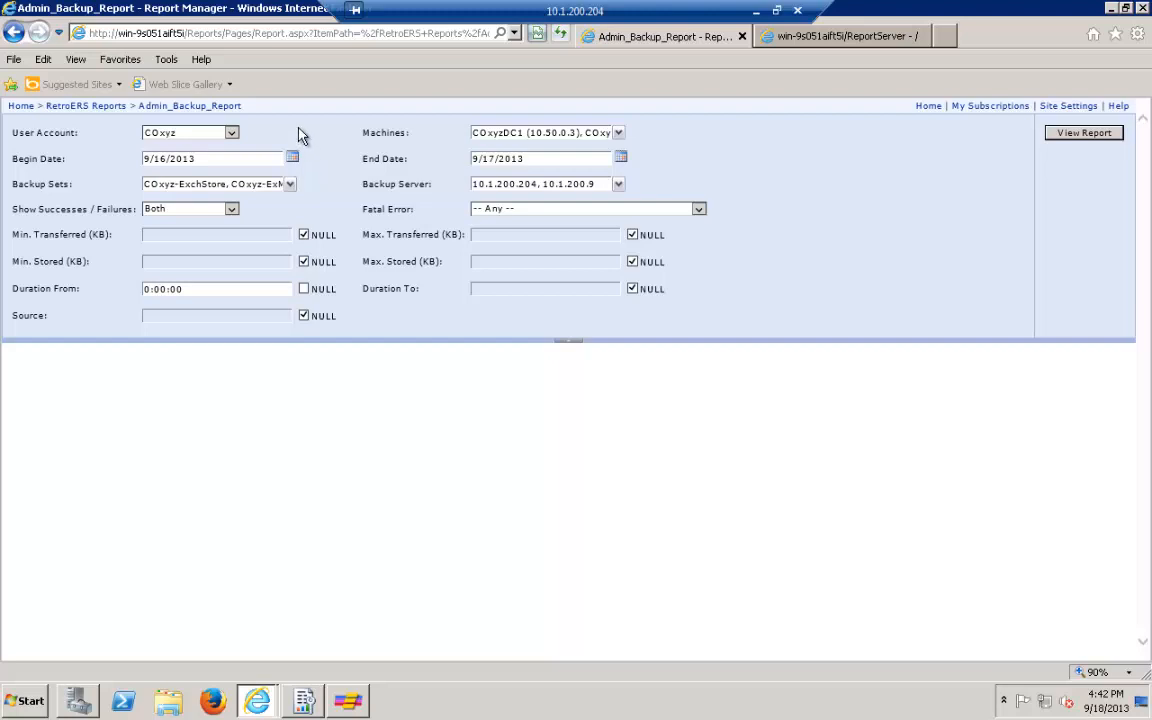
click(230, 137)
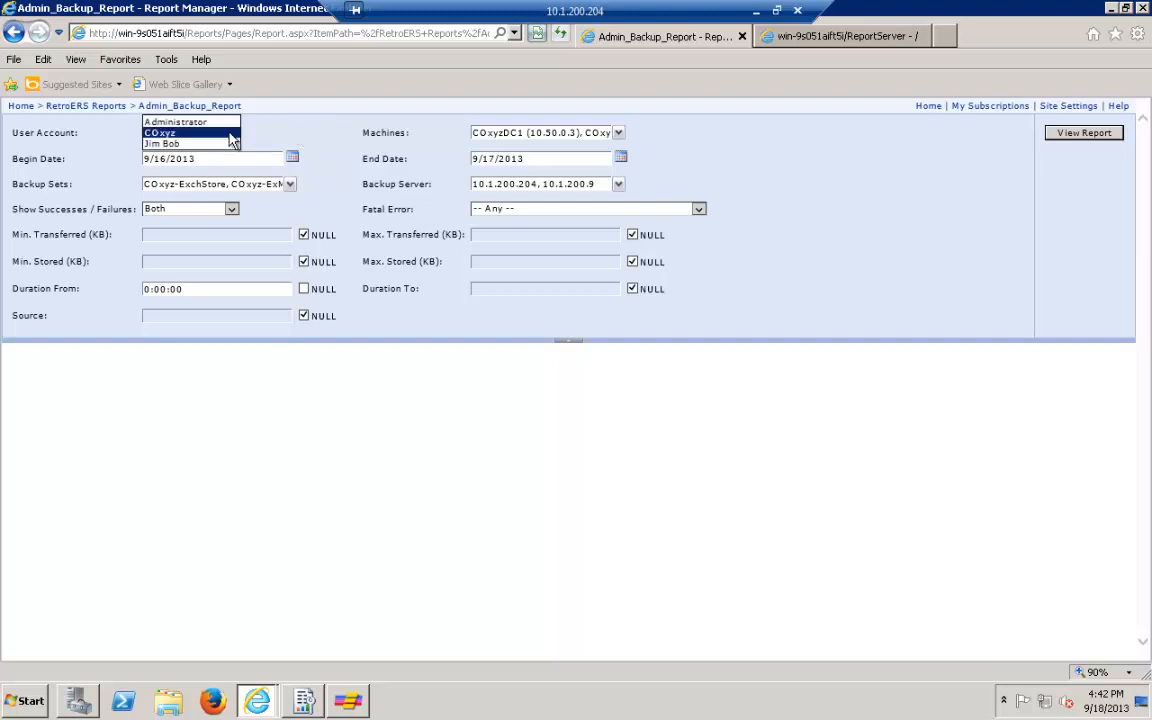
click(228, 134)
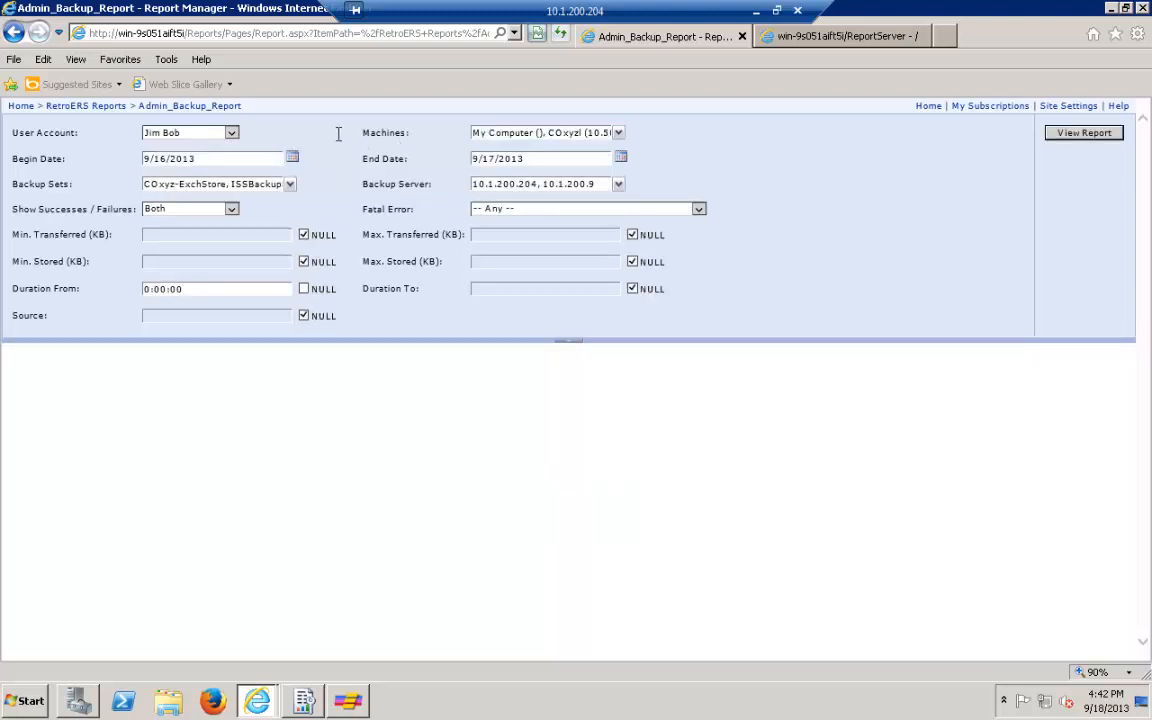
click(231, 134)
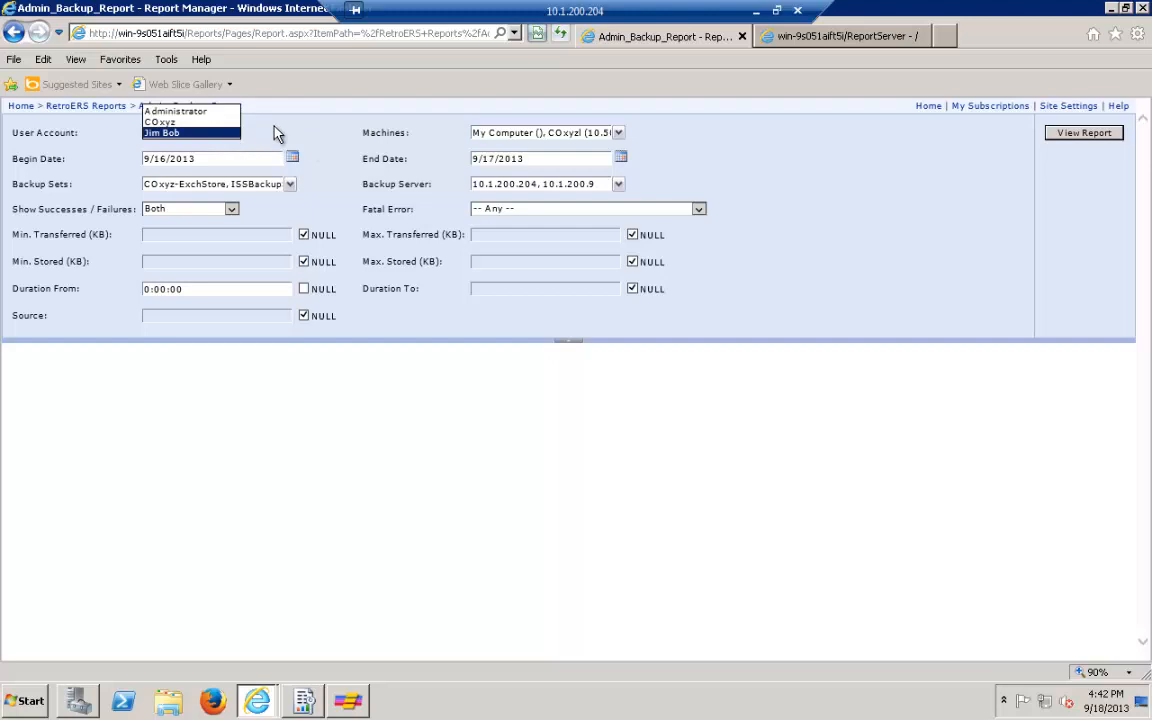
click(262, 122)
- Examine the Machines and Backup Server options available for the selected user account
click(618, 134)
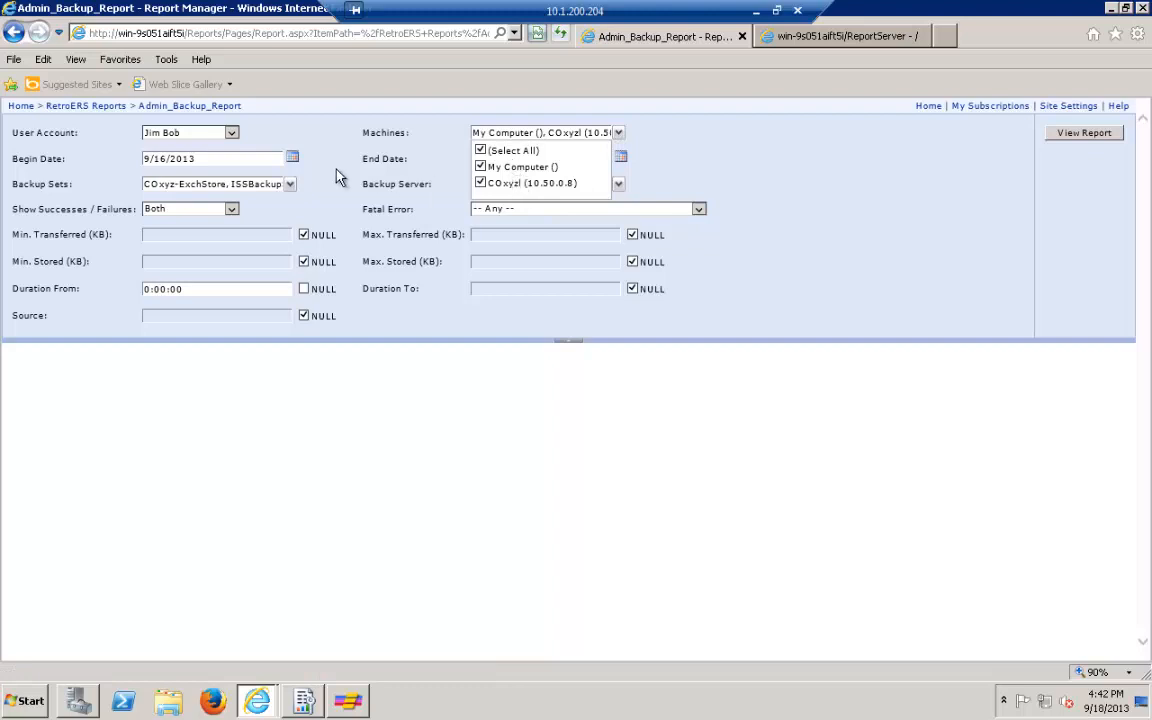
click(337, 177)
click(618, 184)
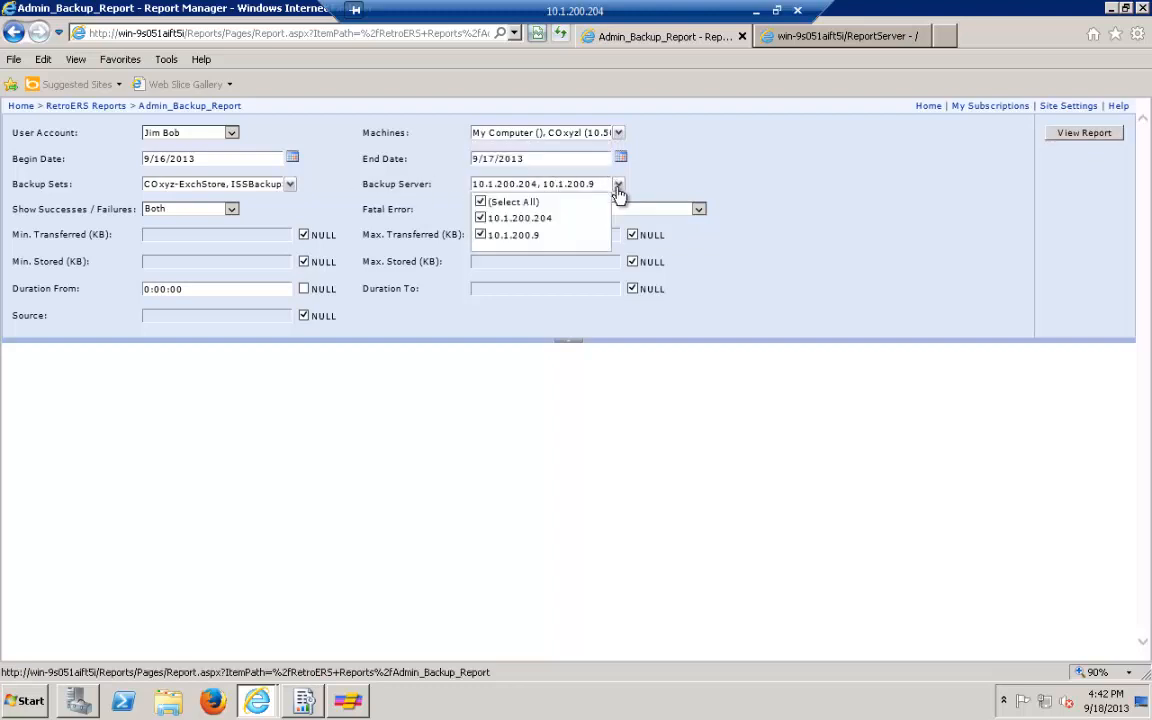
click(418, 186)
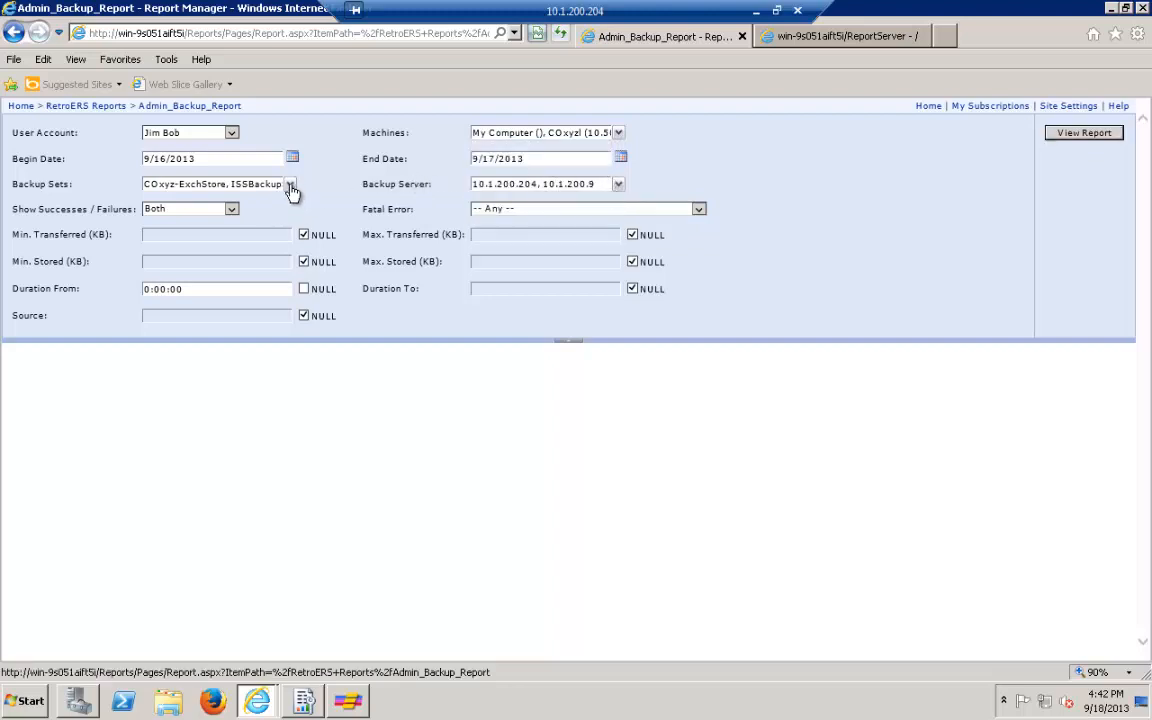
- Set the report's User Account to Administrator and review the Backup Sets and Machines choices
click(290, 185)
click(340, 188)
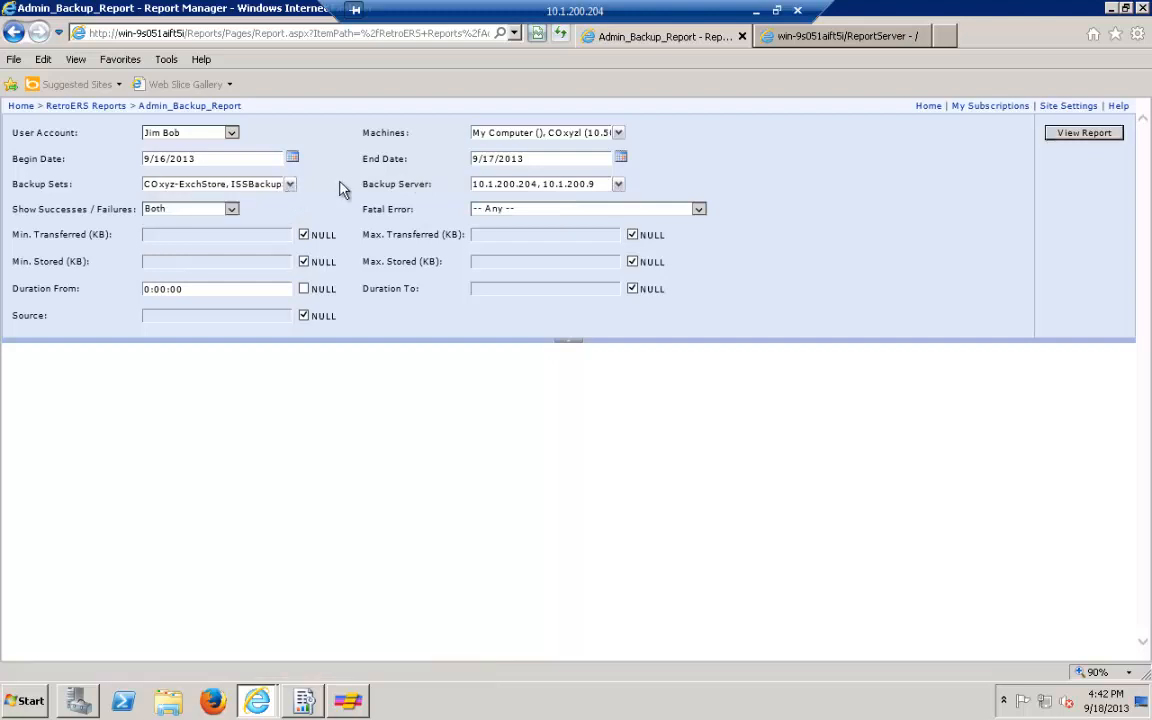
click(231, 138)
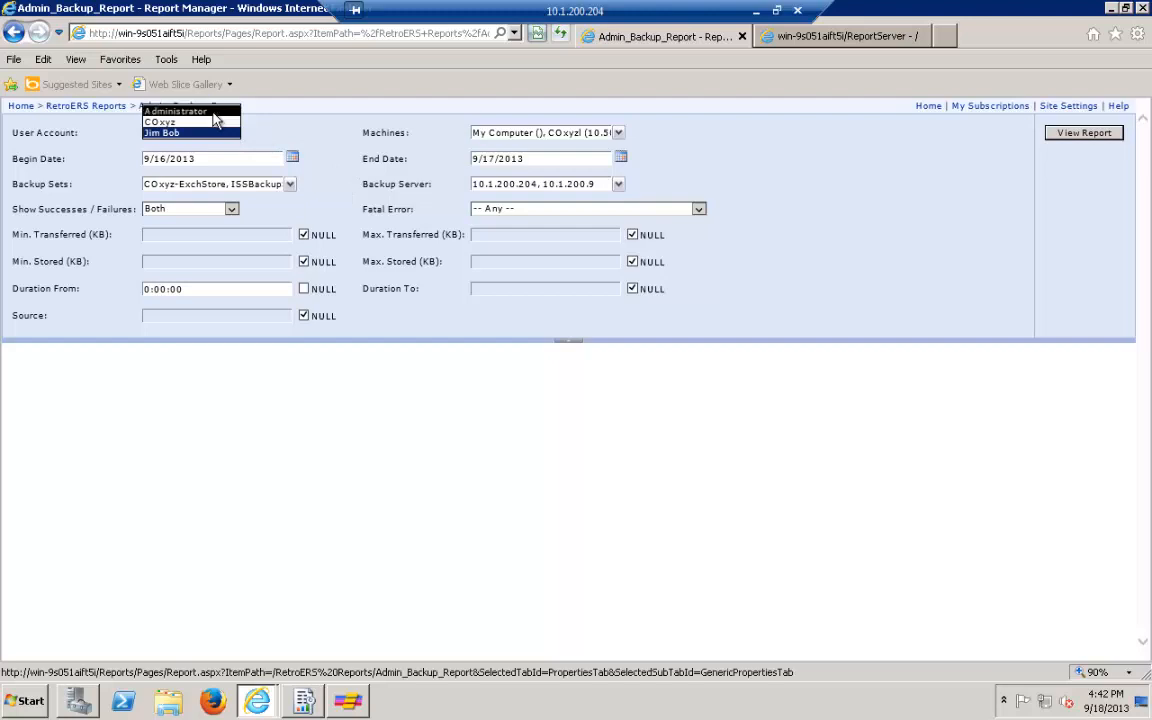
click(213, 113)
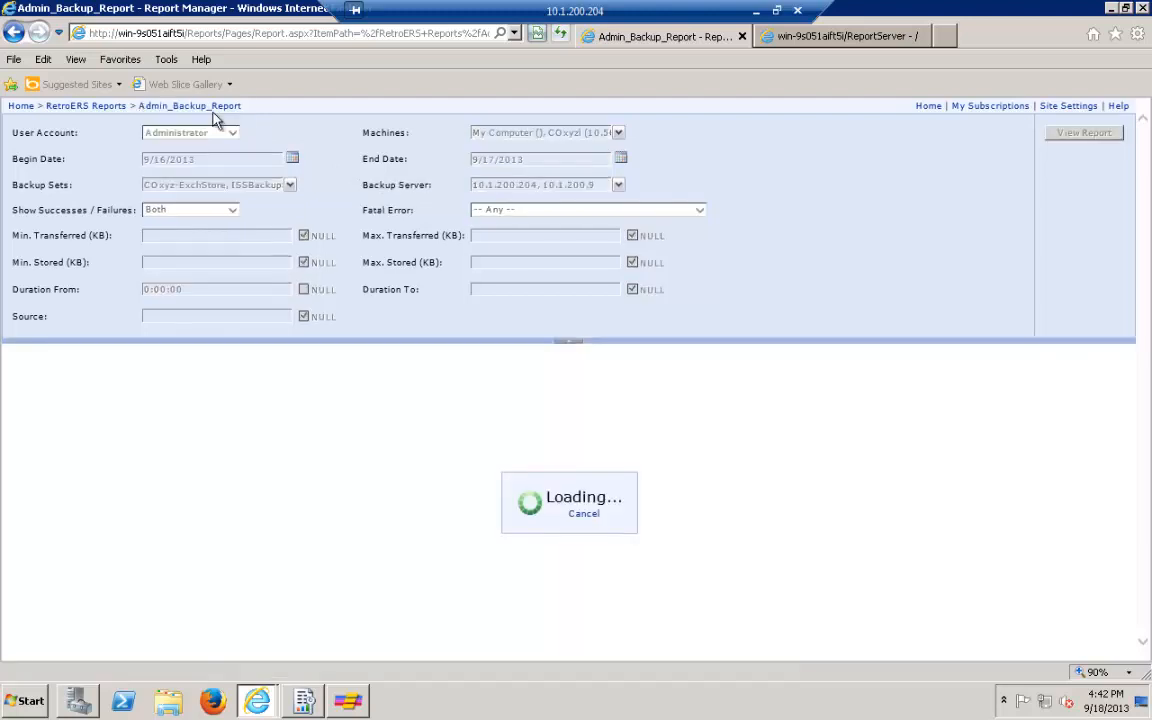
click(619, 134)
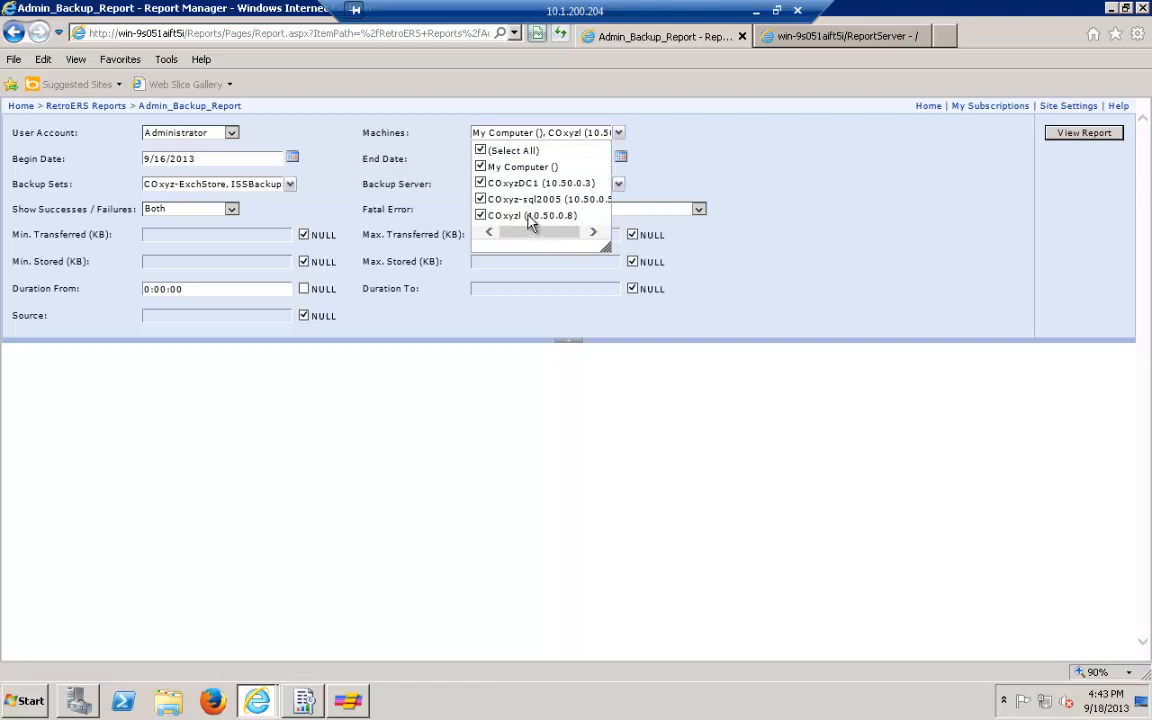
- Include all available backup sets in the report's Backup Sets filter
click(290, 185)
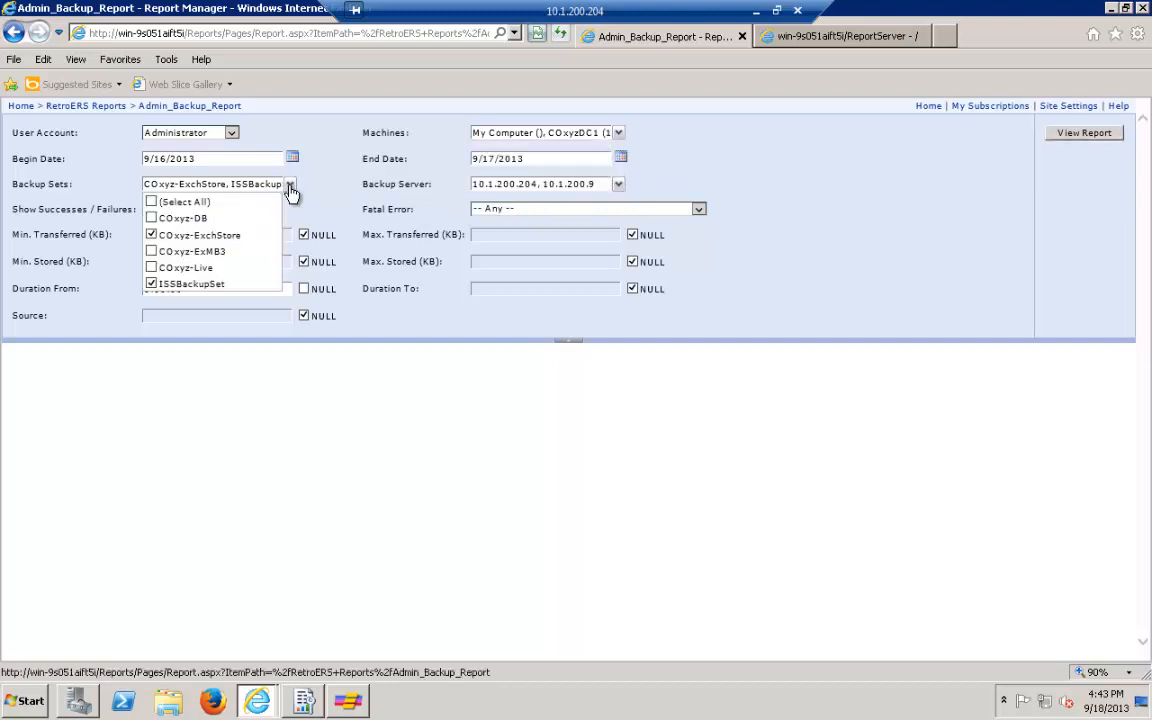
click(151, 202)
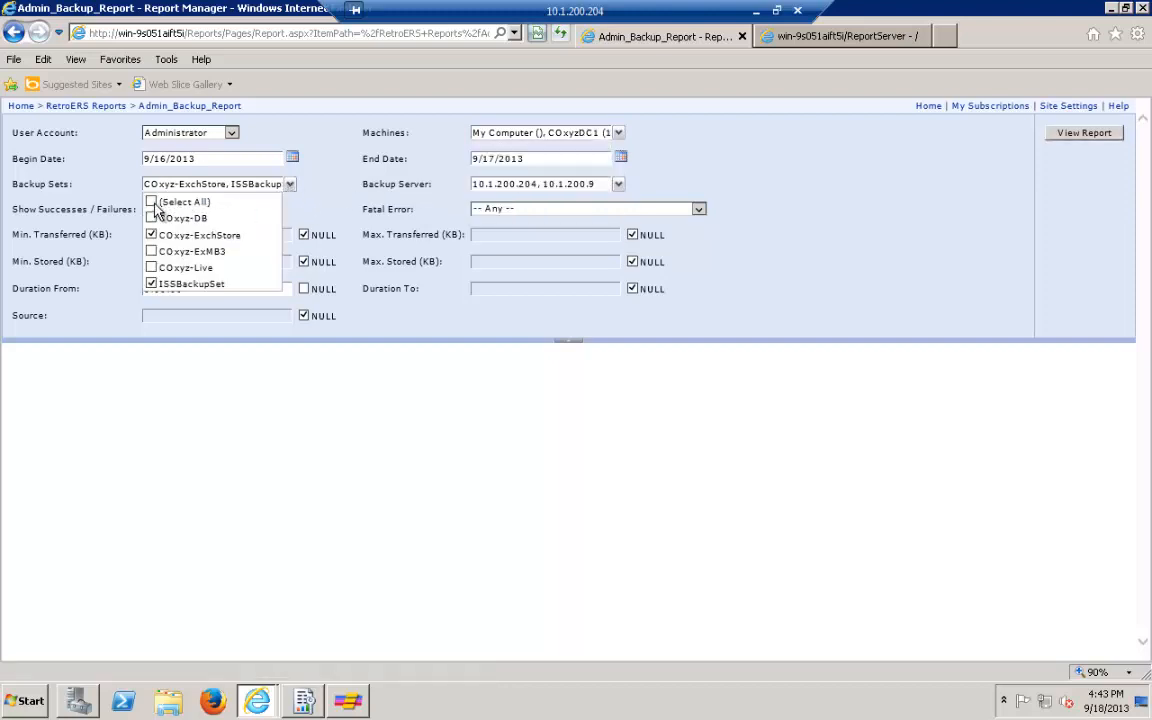
click(343, 192)
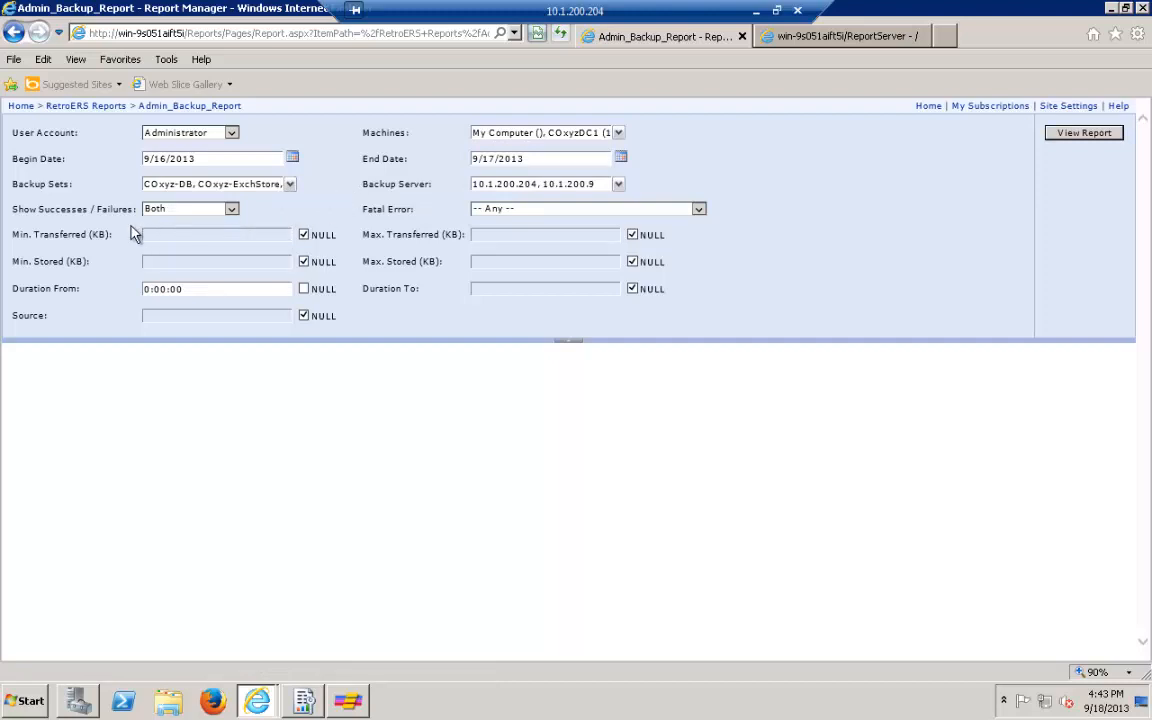
- Review the Show Successes / Failures and Fatal Error options, keeping Both and Any, and generate the report
click(229, 212)
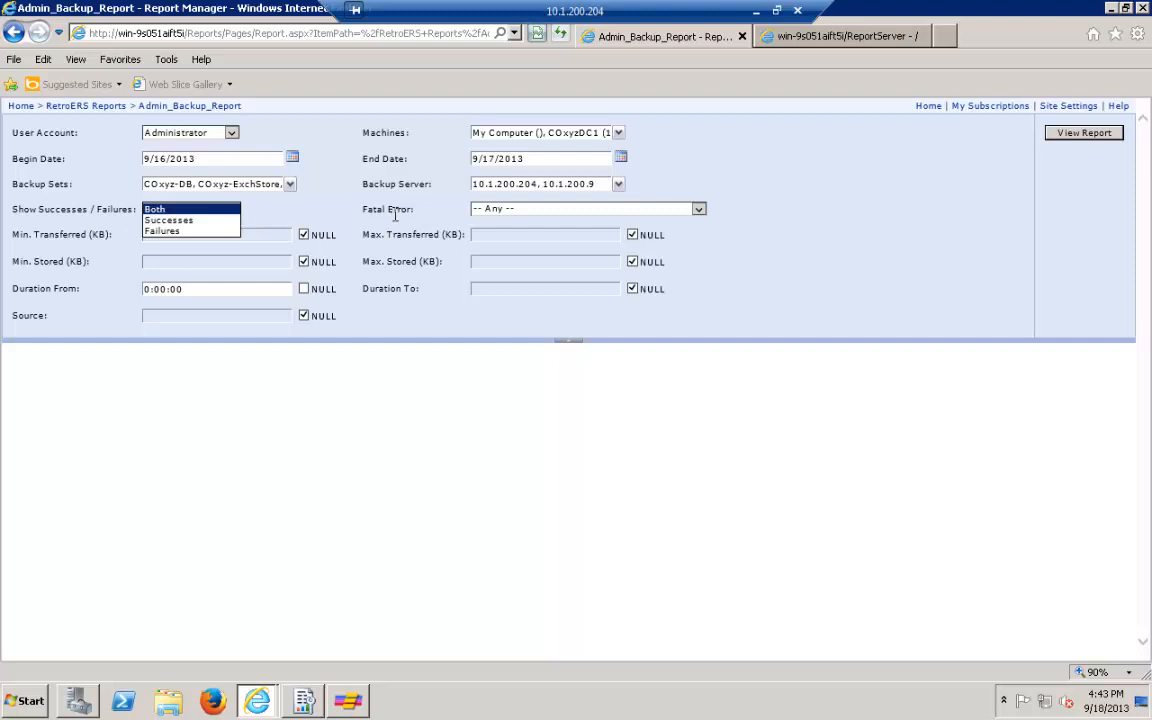
click(226, 210)
click(506, 211)
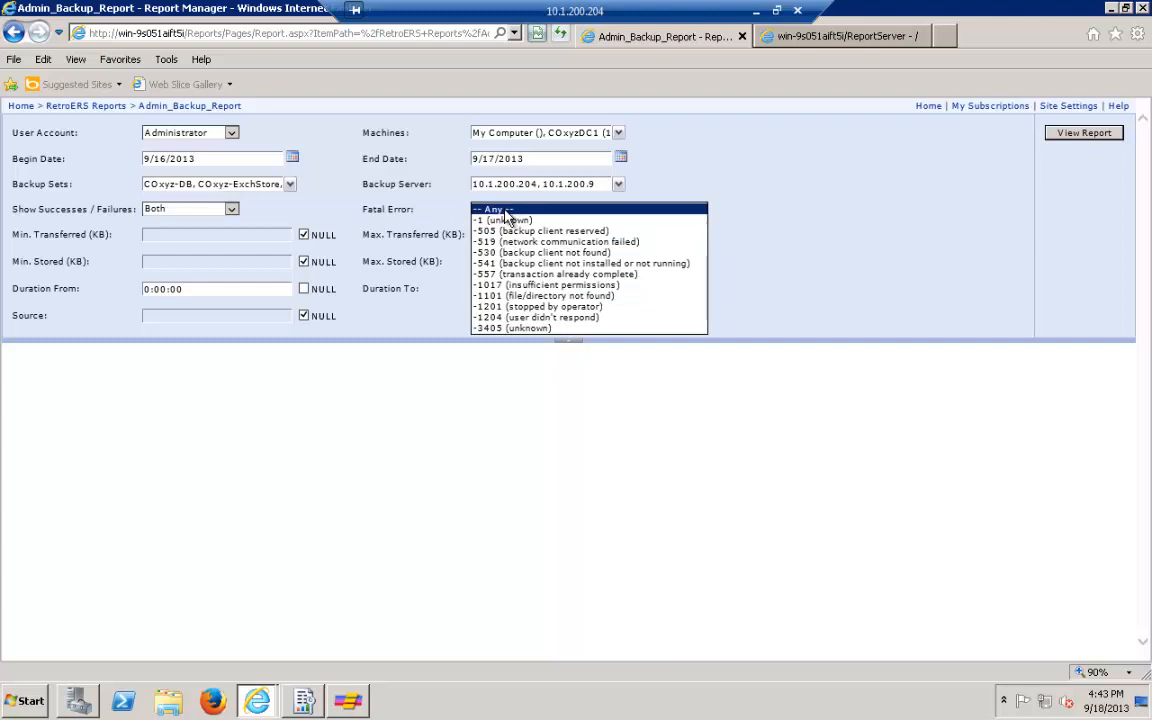
click(350, 189)
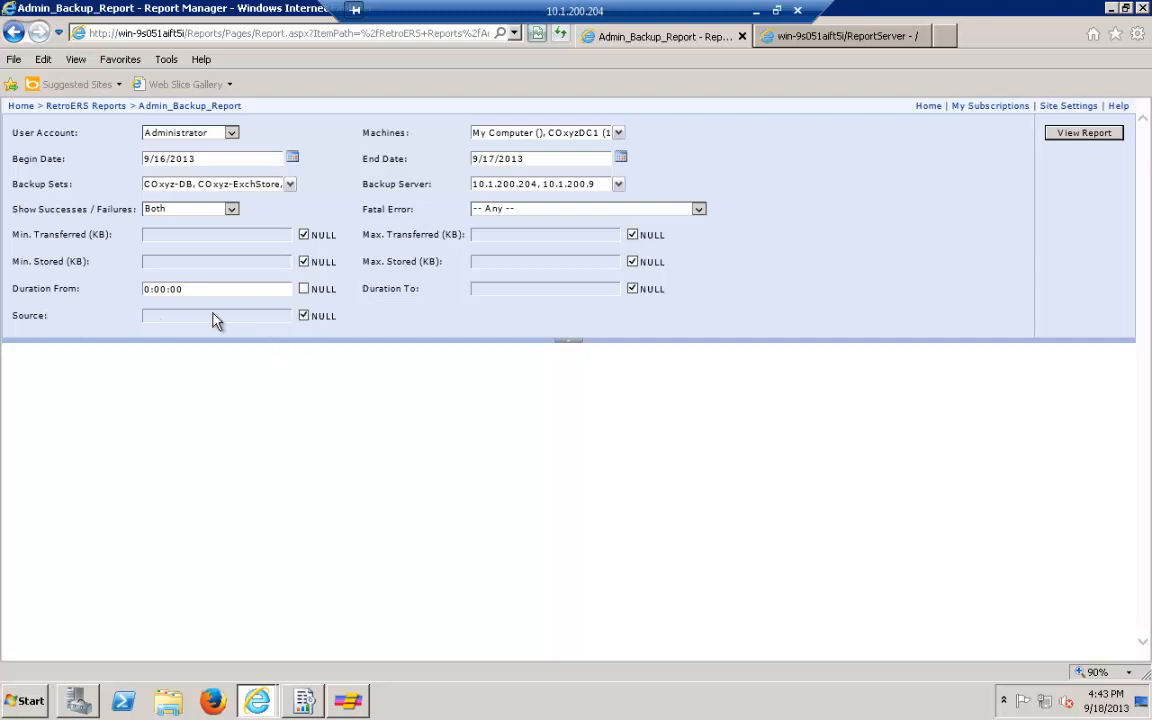
click(1066, 136)
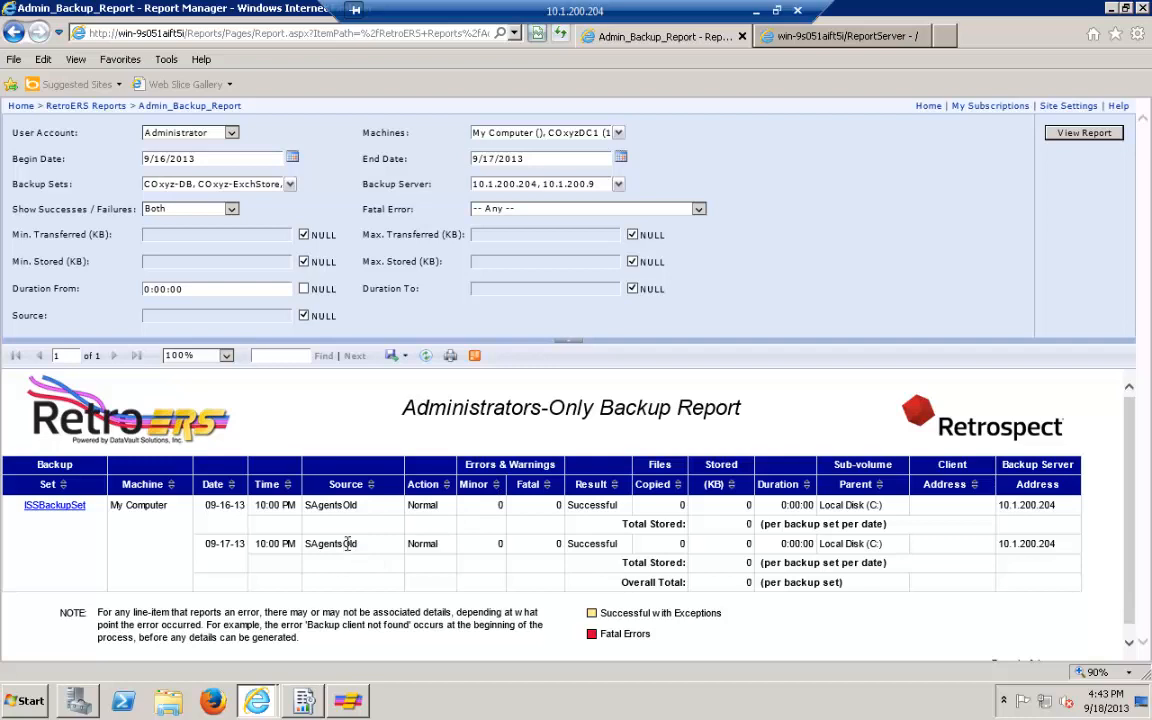
- Enable the Source filter and fill it with SAgentsOld, copied from the 09-17-13 row of the report
drag(358, 543, 304, 543)
key(ctrl+c)
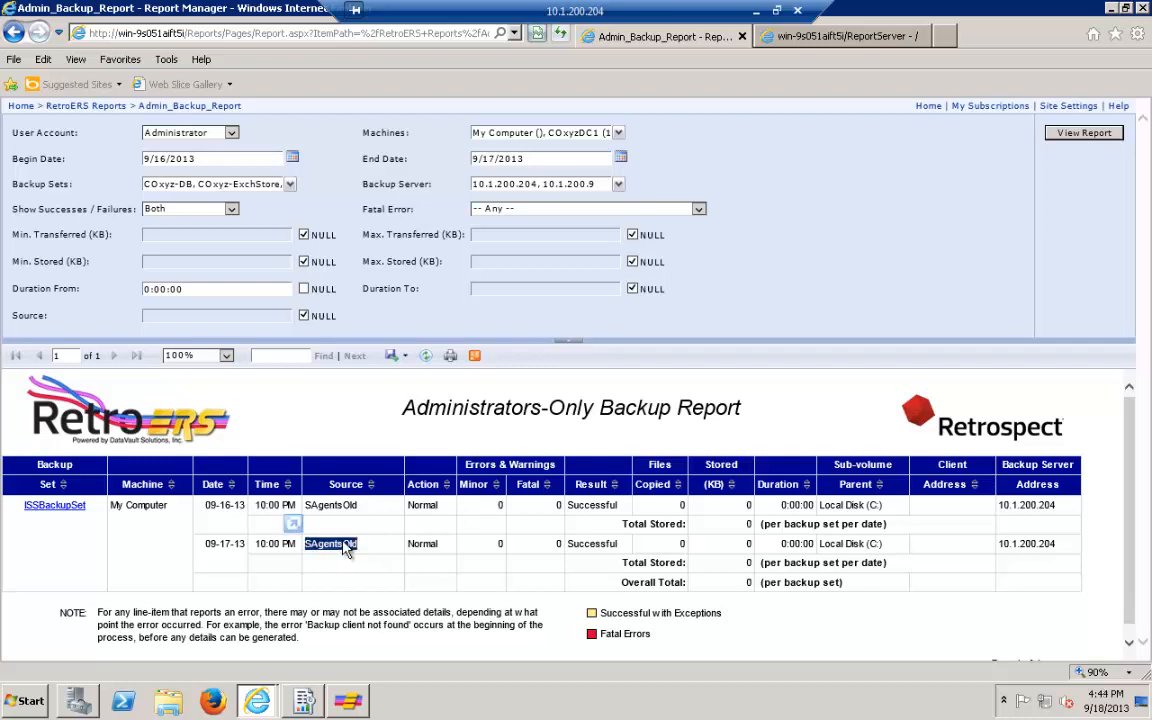
click(303, 316)
click(262, 317)
key(ctrl+v)
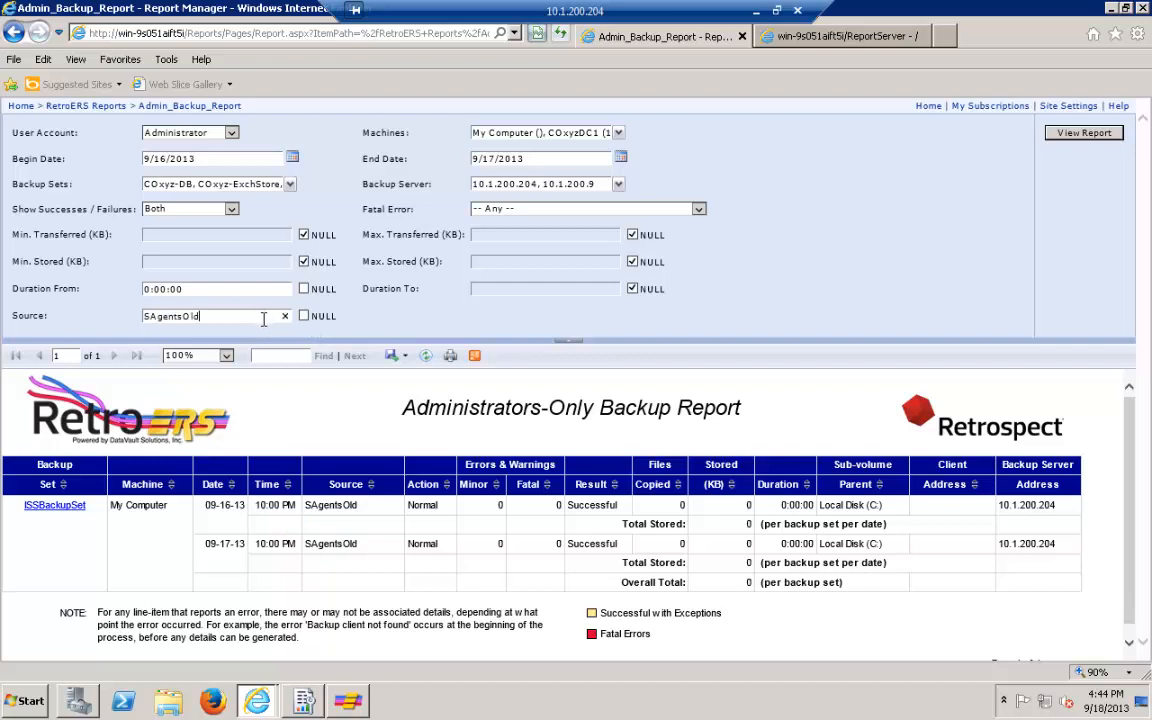
- Set the Begin Date to 9/1/2013 and regenerate the backup report
click(291, 157)
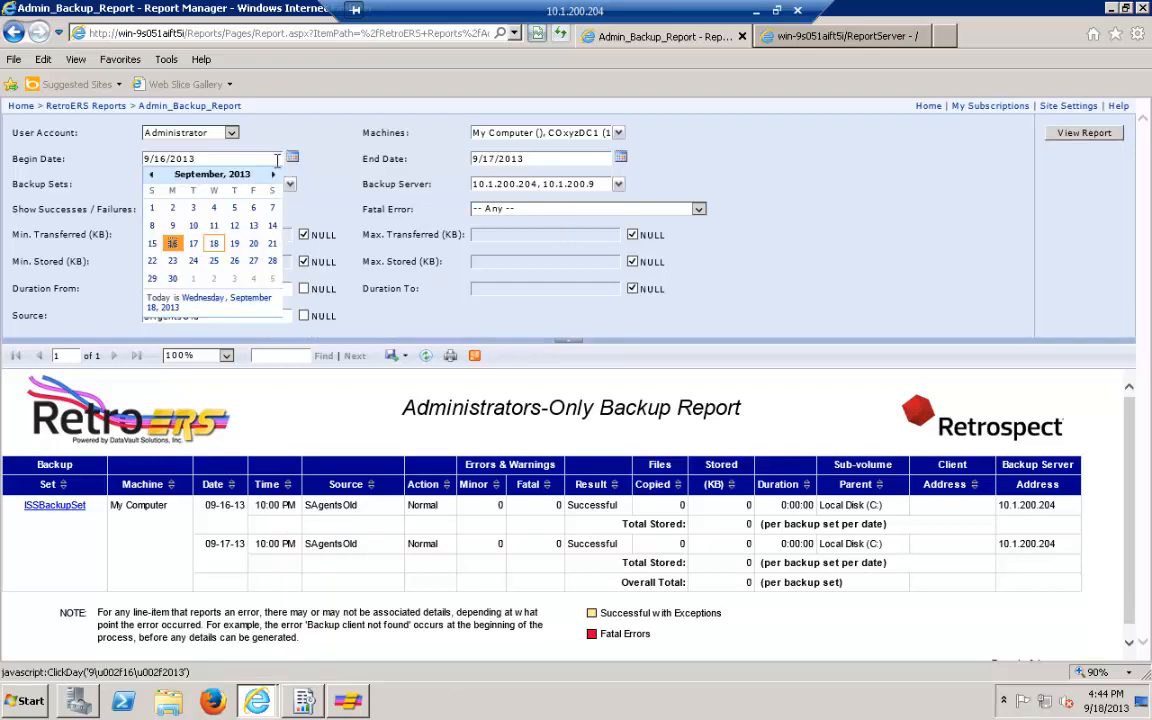
click(152, 207)
click(1085, 133)
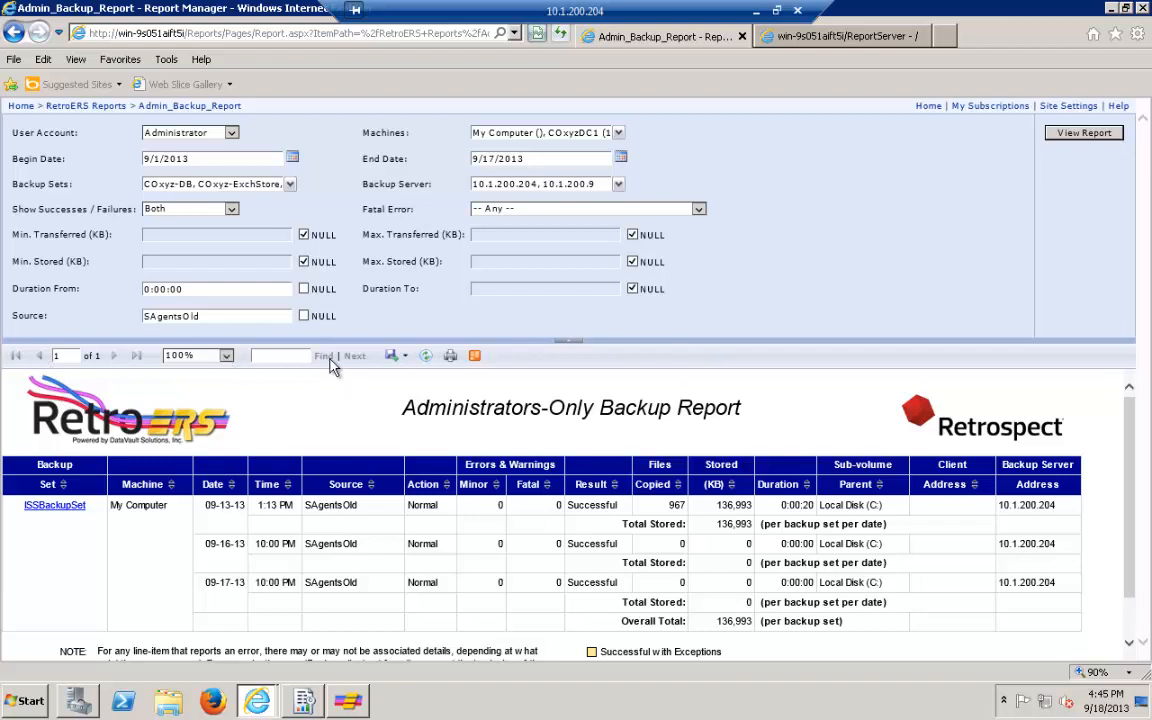
- Search the report for "success" and go on to the next match
click(296, 356)
text(success)
click(323, 356)
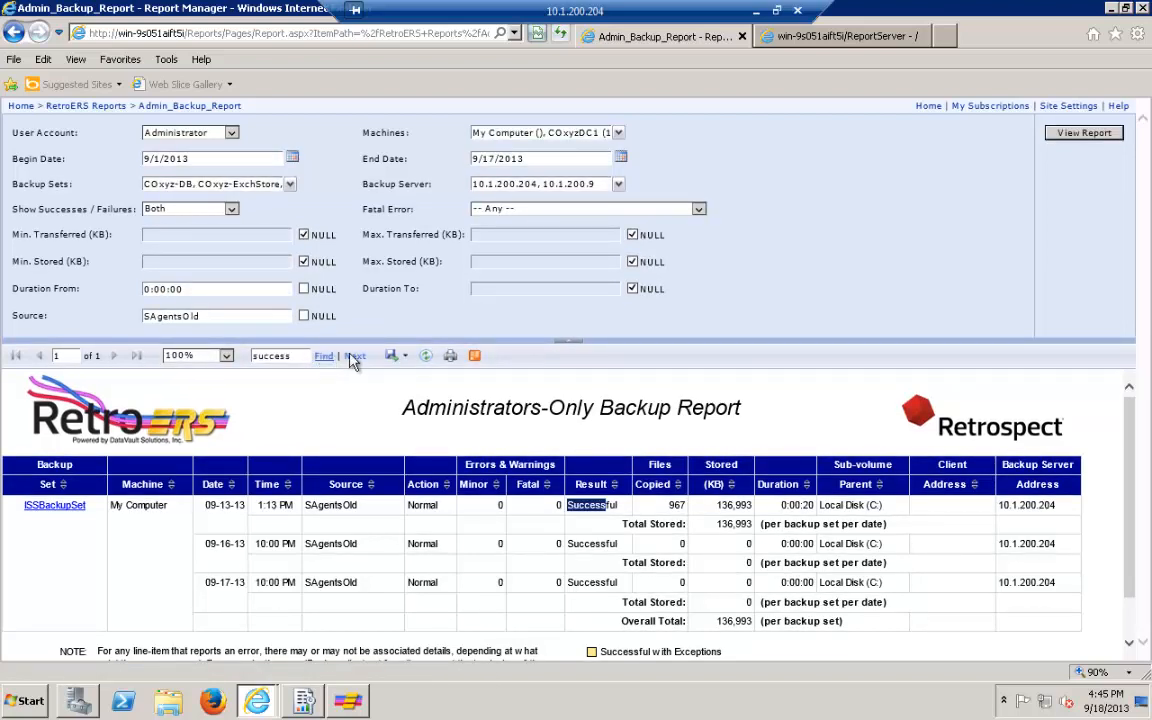
click(355, 357)
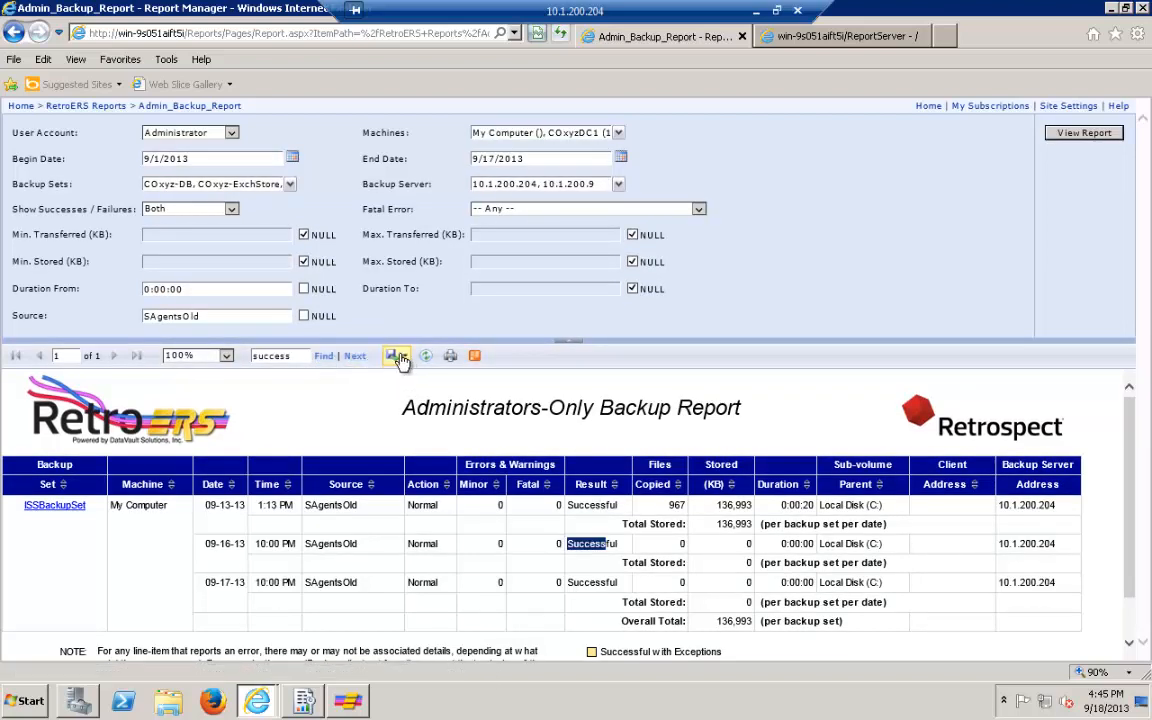
- Export the report as PDF, open Admin_Backup_Report.pdf to view it, and close the PDF viewer
click(404, 358)
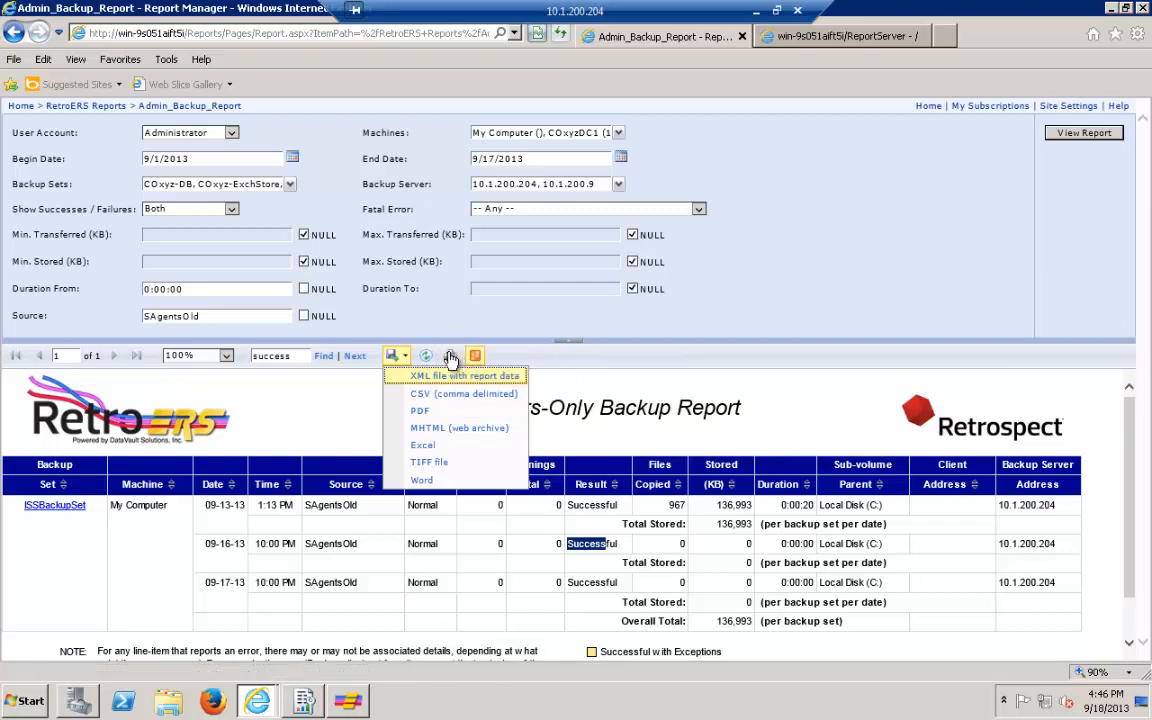
click(416, 412)
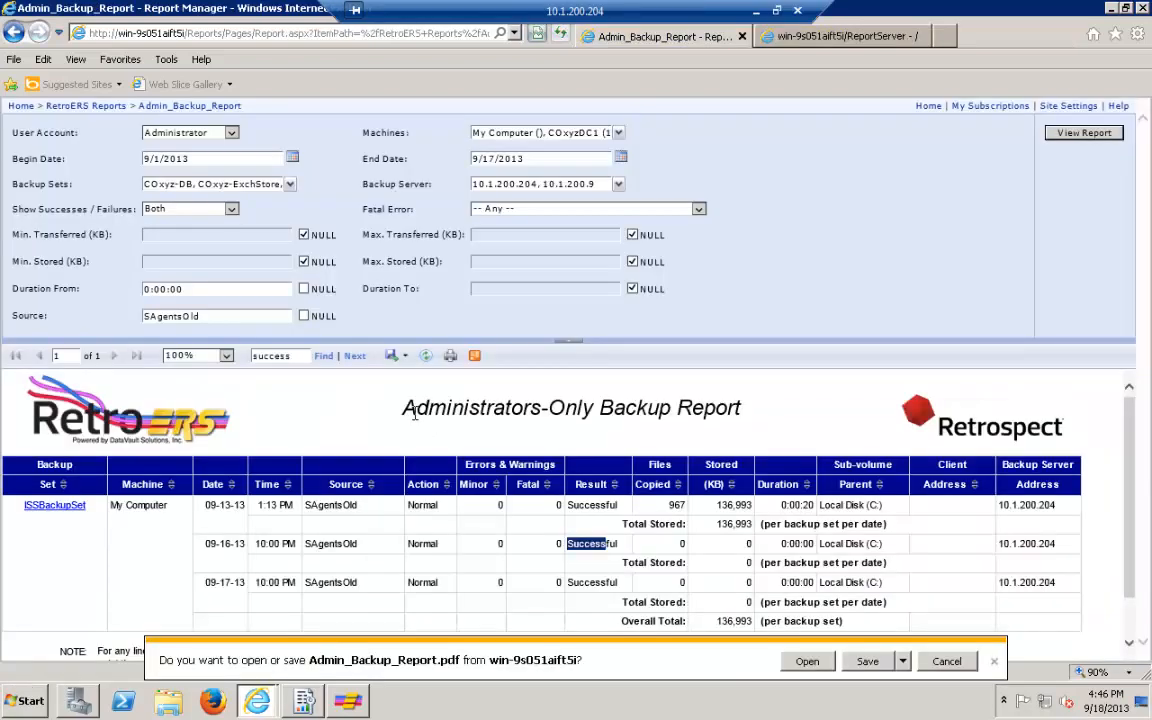
click(805, 661)
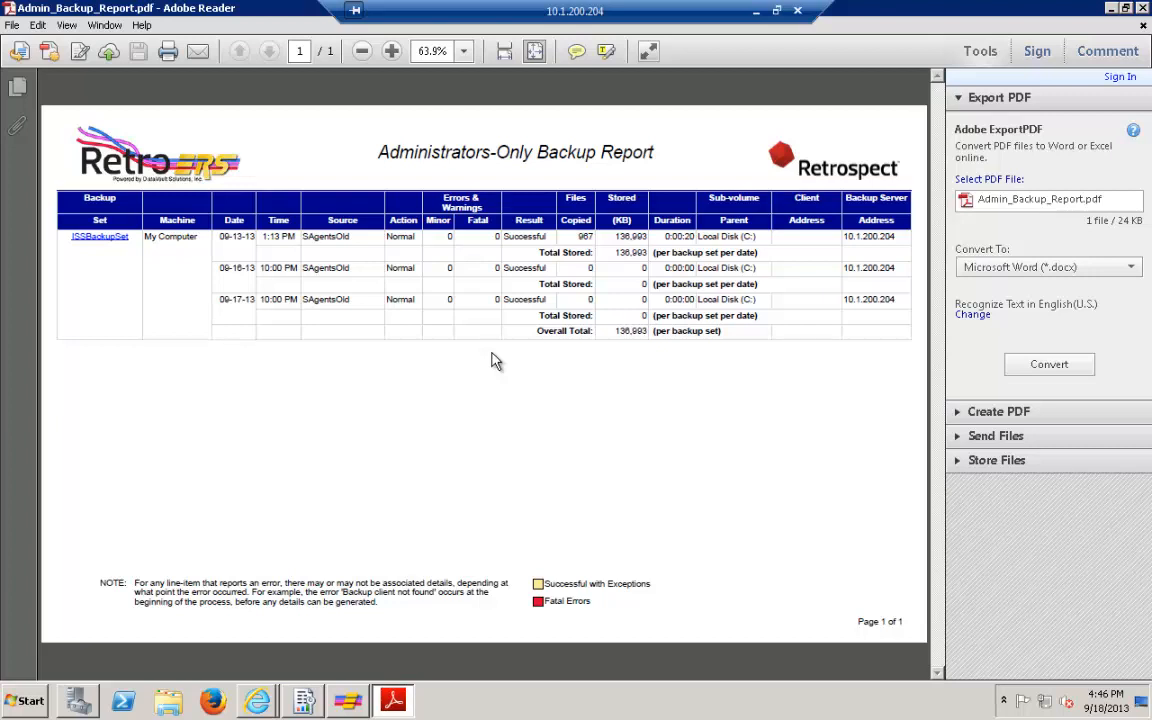
click(1145, 10)
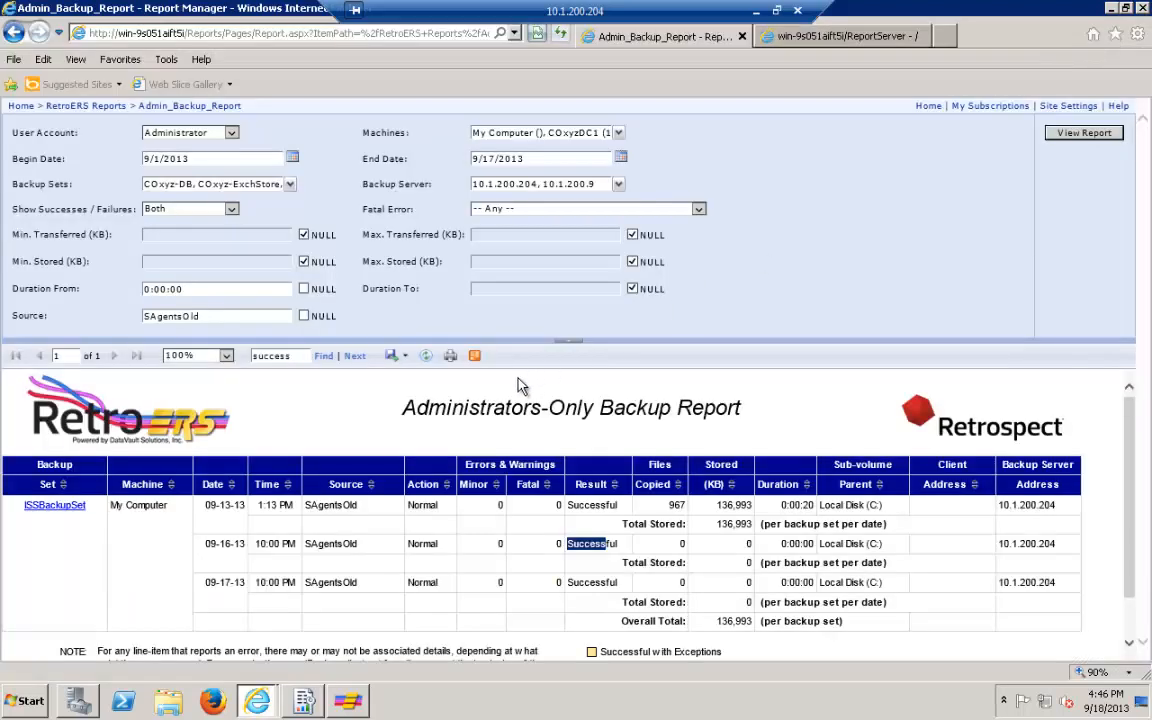